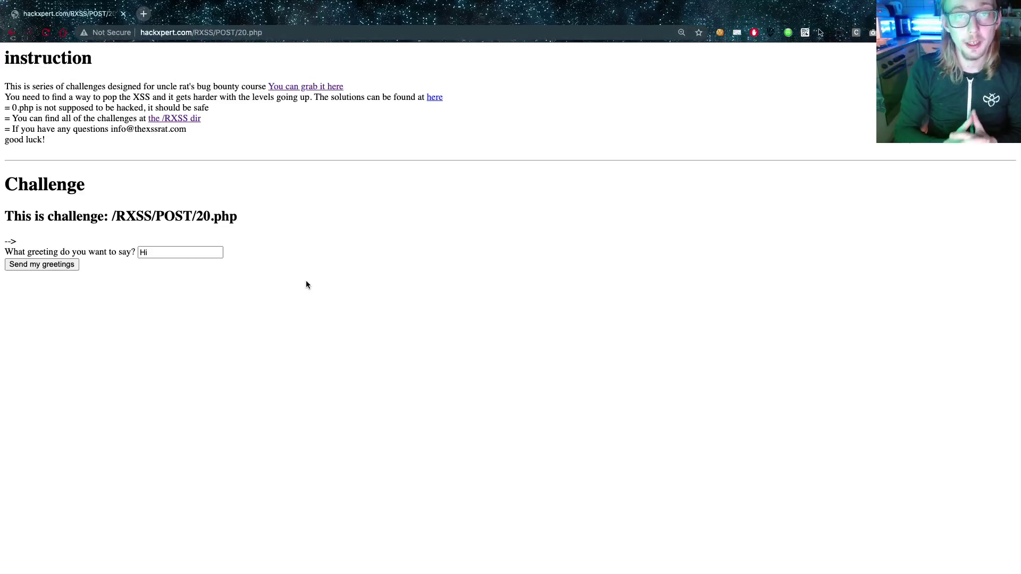
Submit the remembered script payload as the greeting.
left_click(161, 252)
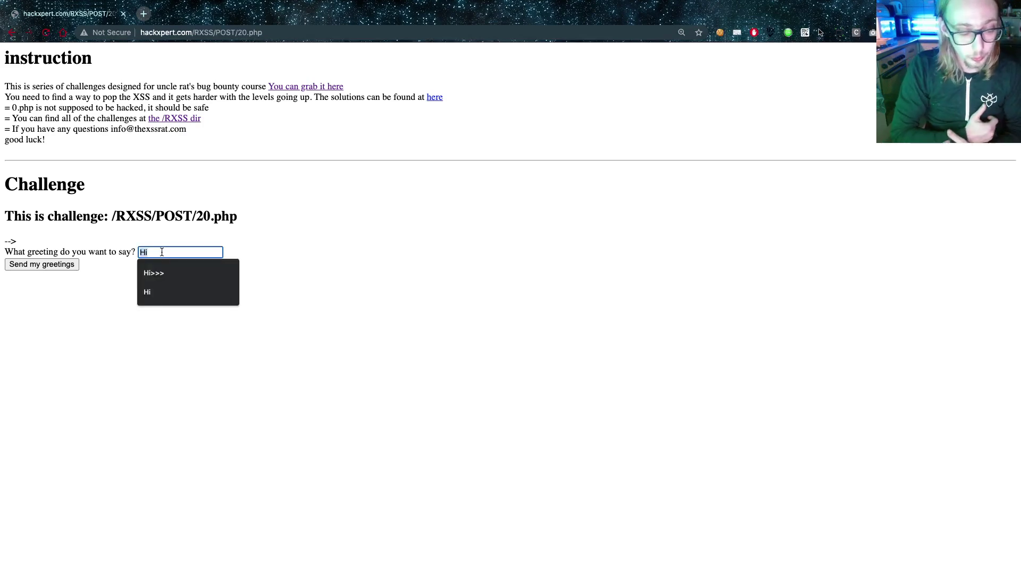
type("--><script")
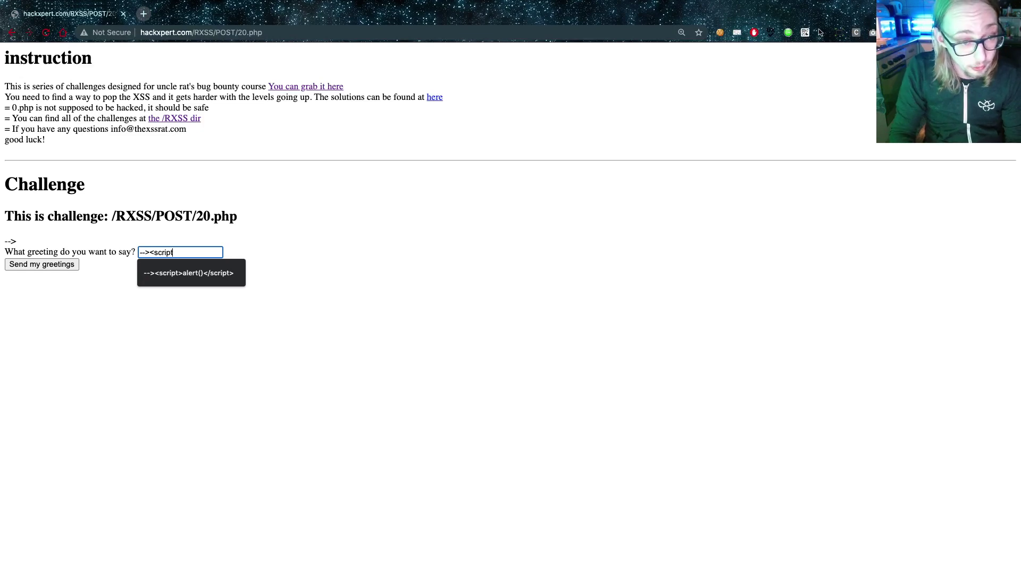
key("Down")
key("Return")
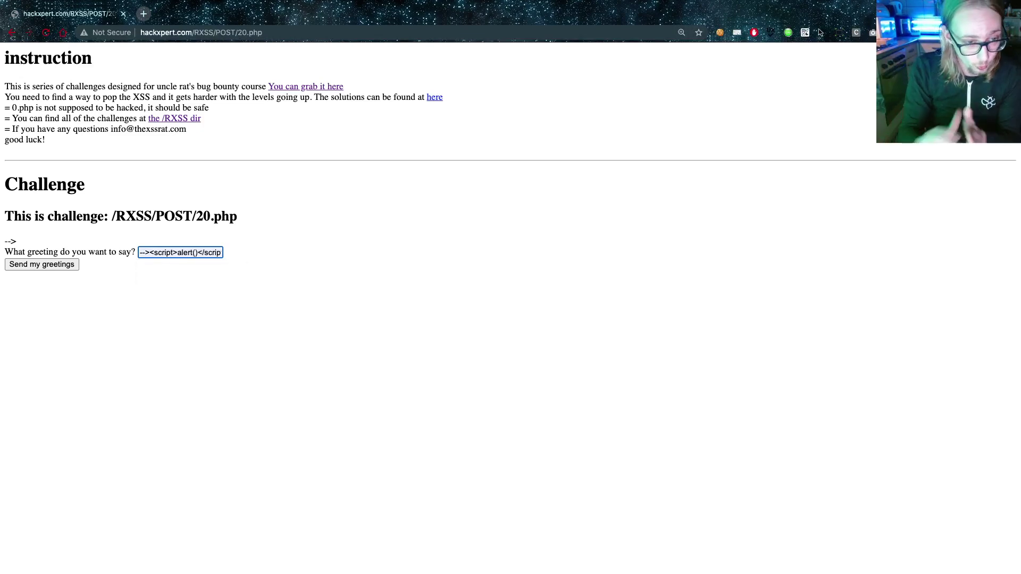
left_click(54, 264)
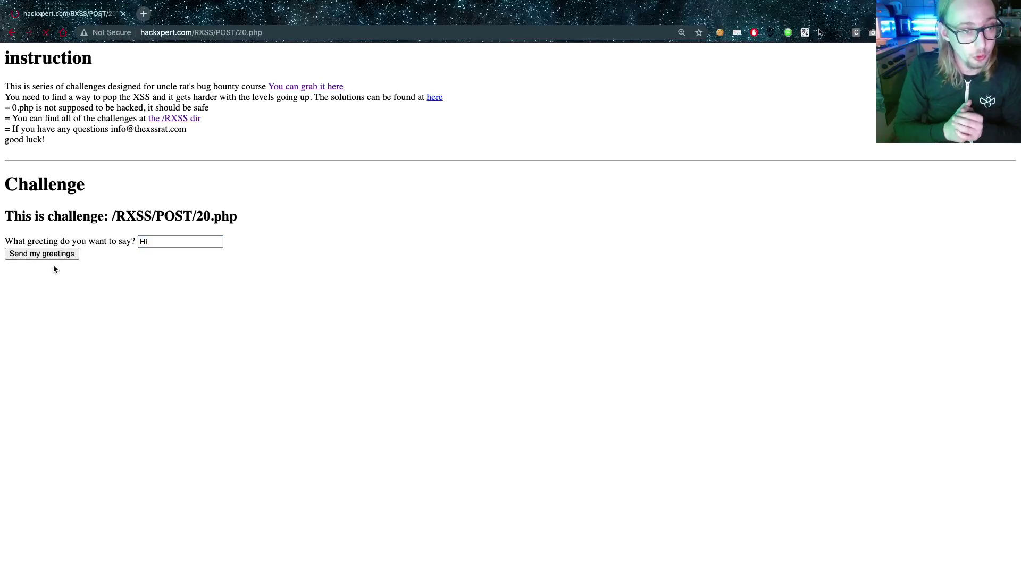
Replace the greeting with the image onerror payload and submit it.
left_click(179, 242)
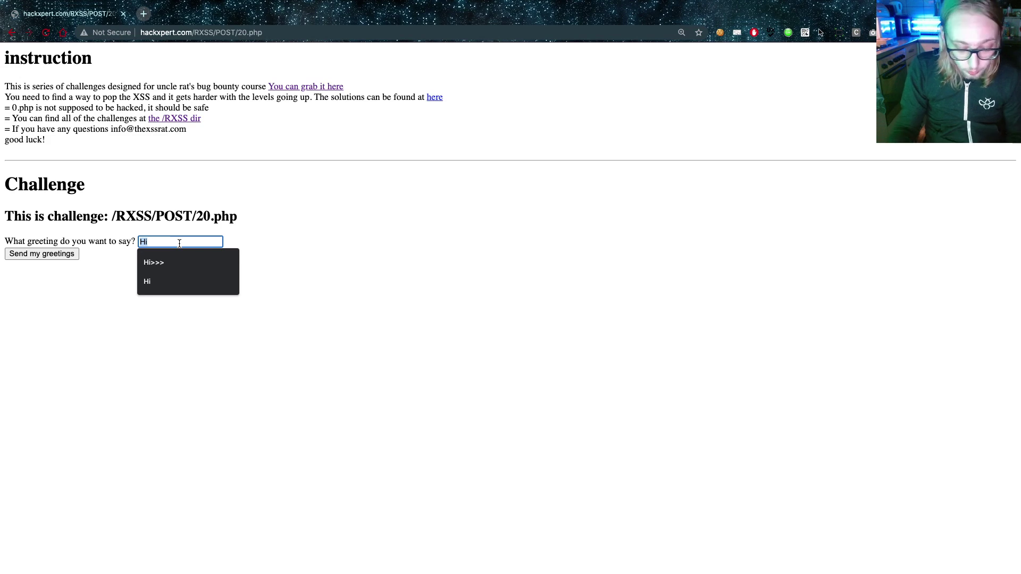
type("-->")
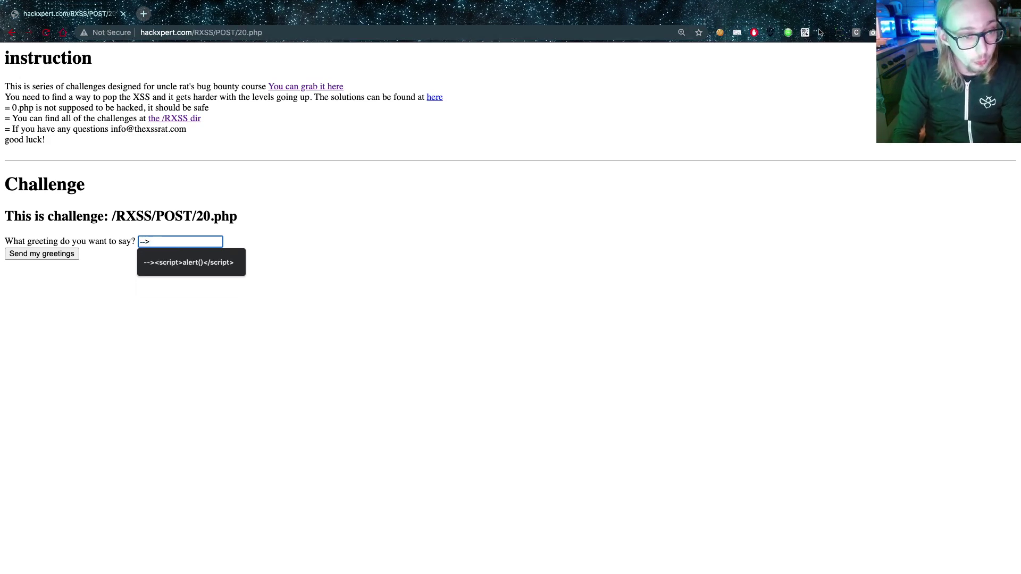
key("Down")
key("Return")
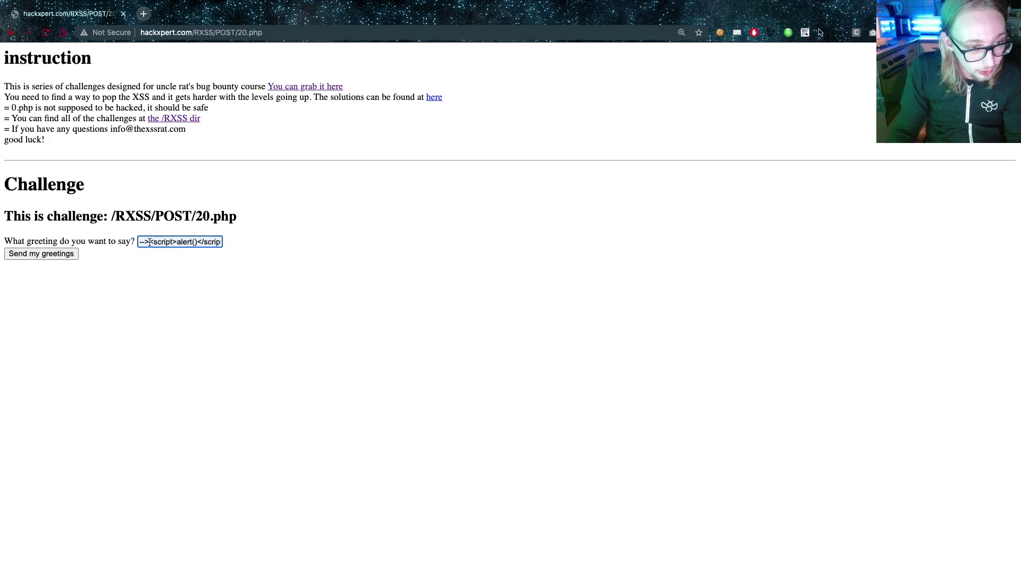
key("ctrl+a")
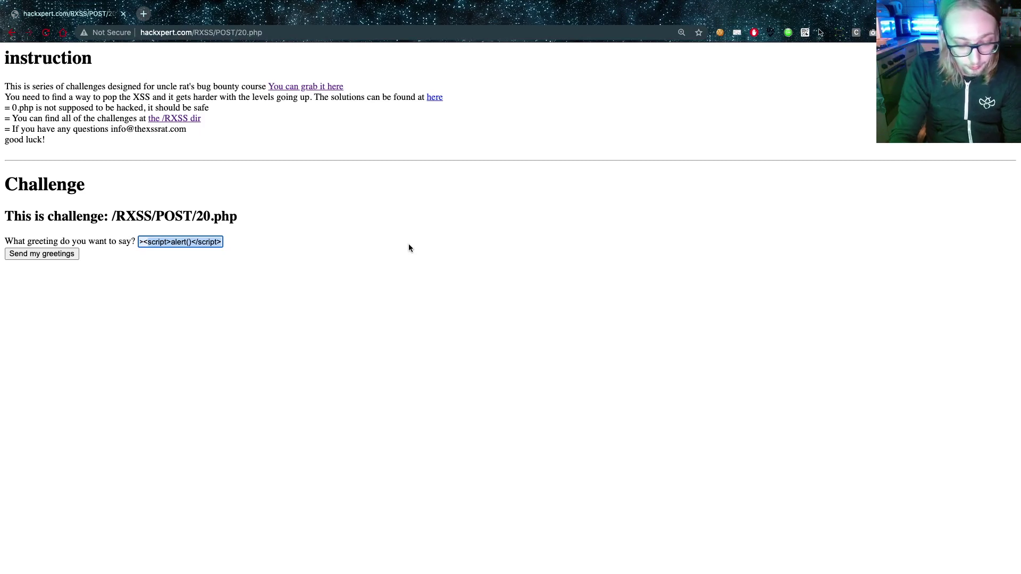
type("--><img src=x")
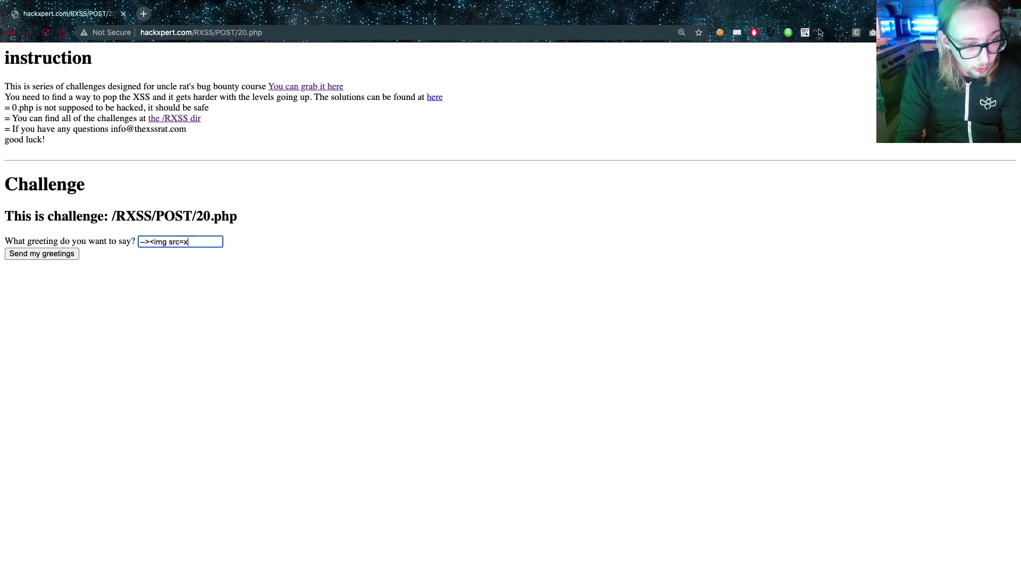
type("a")
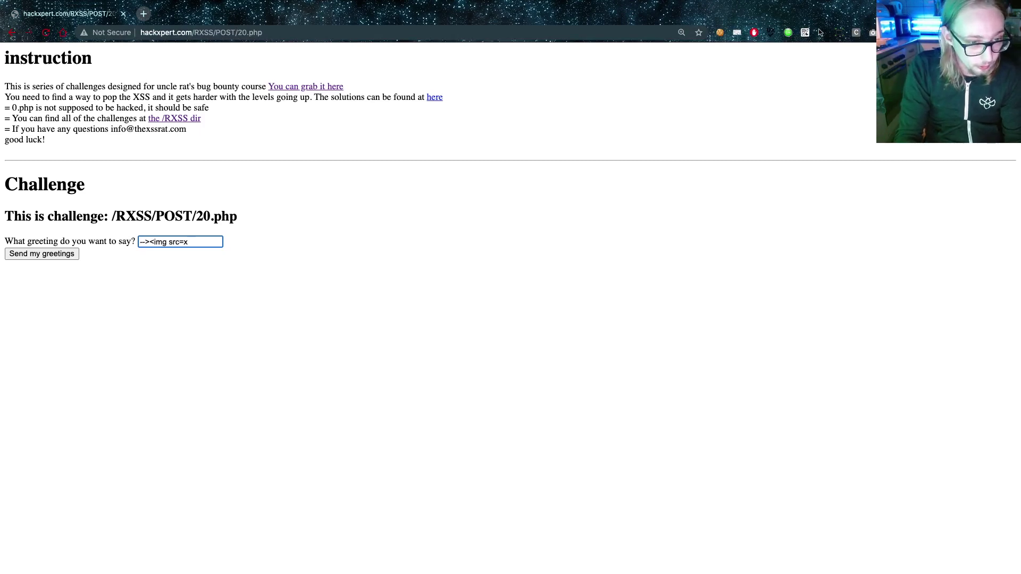
type(" ona")
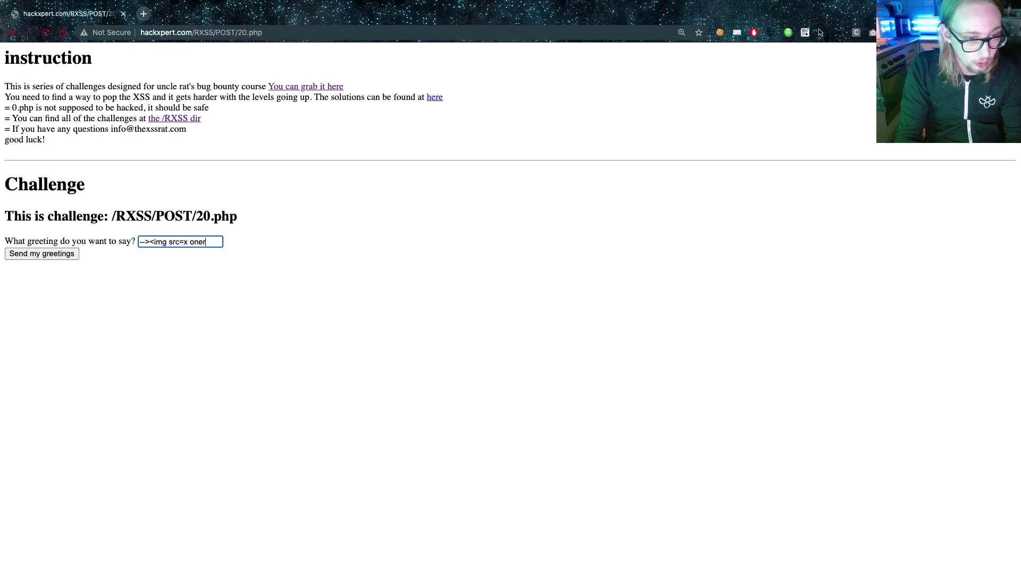
type("=alert()")
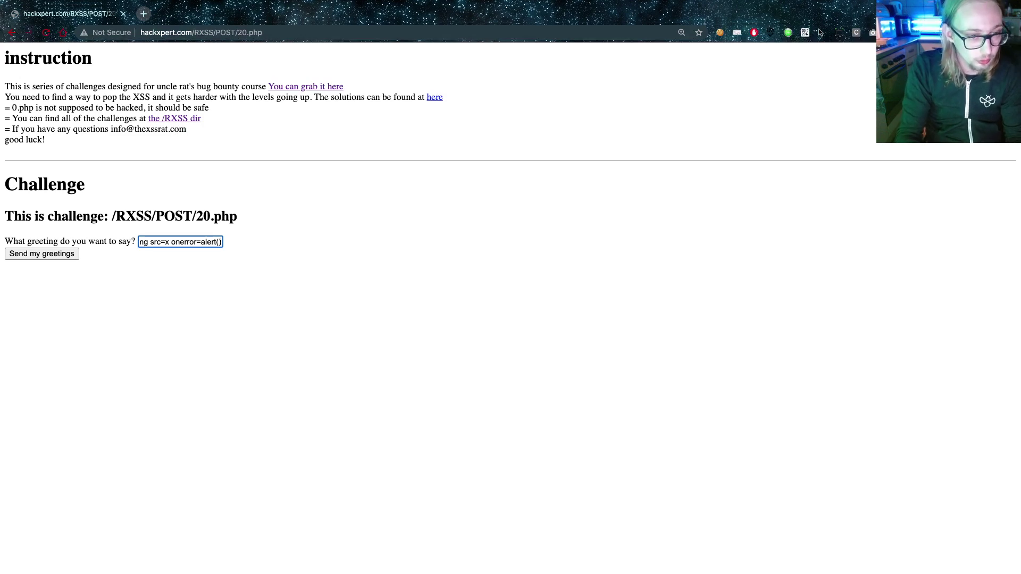
type(">")
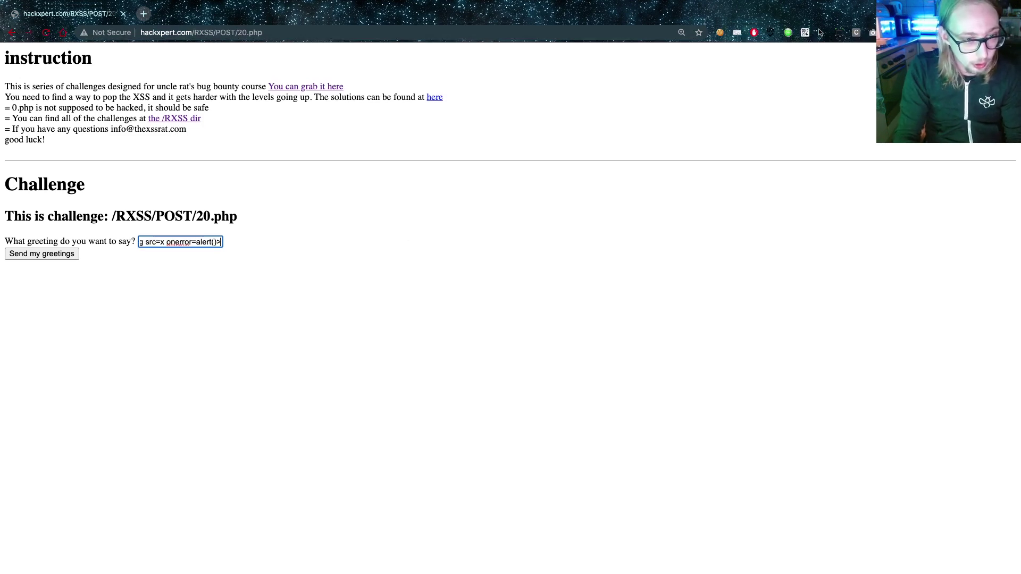
key("ctrl+a")
key("ctrl+c")
key("Left")
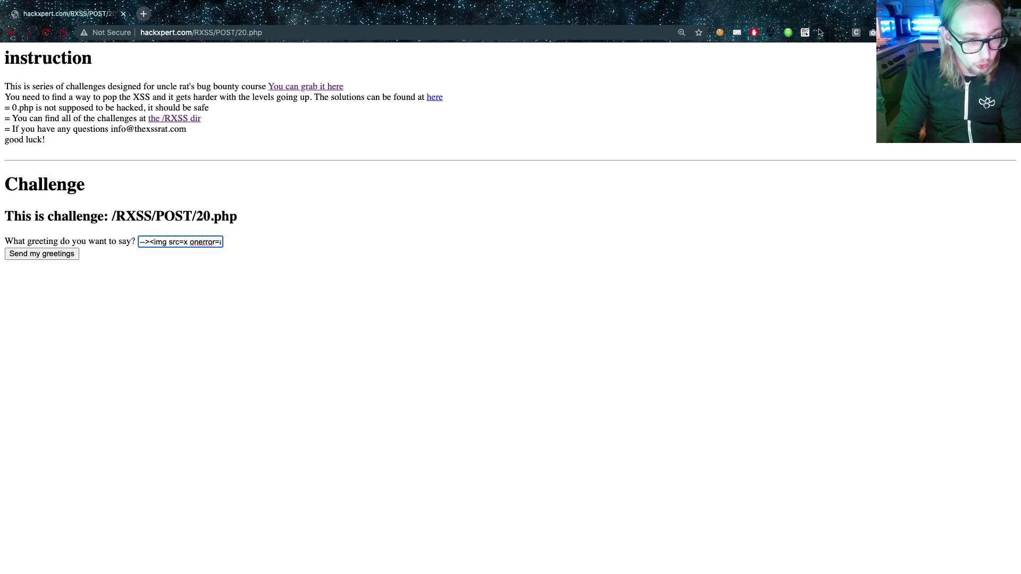
key("Return")
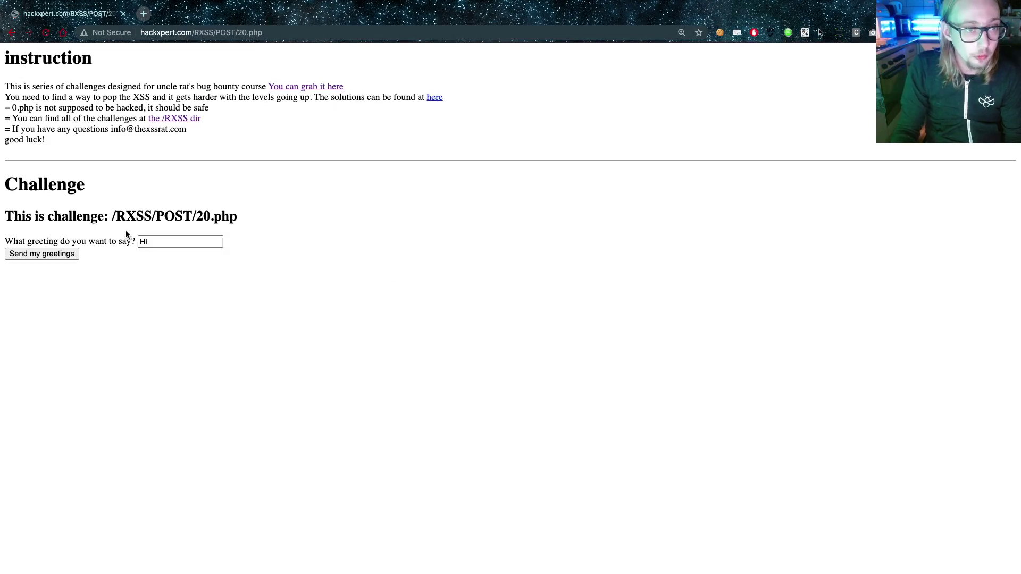
Inspect the greeting field's markup and clear the old payload from the greeting.
right_click(145, 245)
left_click(196, 437)
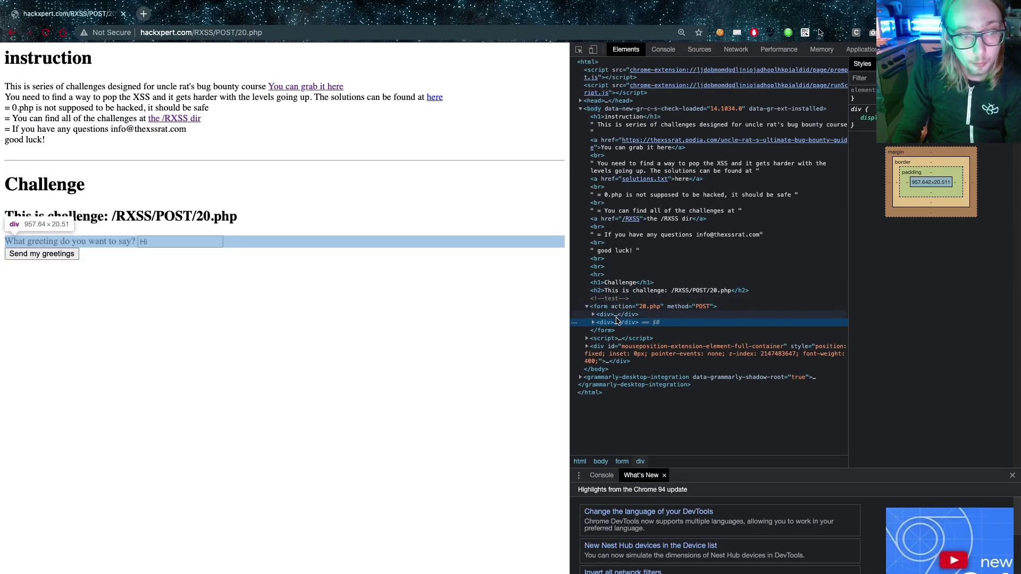
left_click(193, 243)
key("ctrl+v")
key("ctrl+a")
type("Hi")
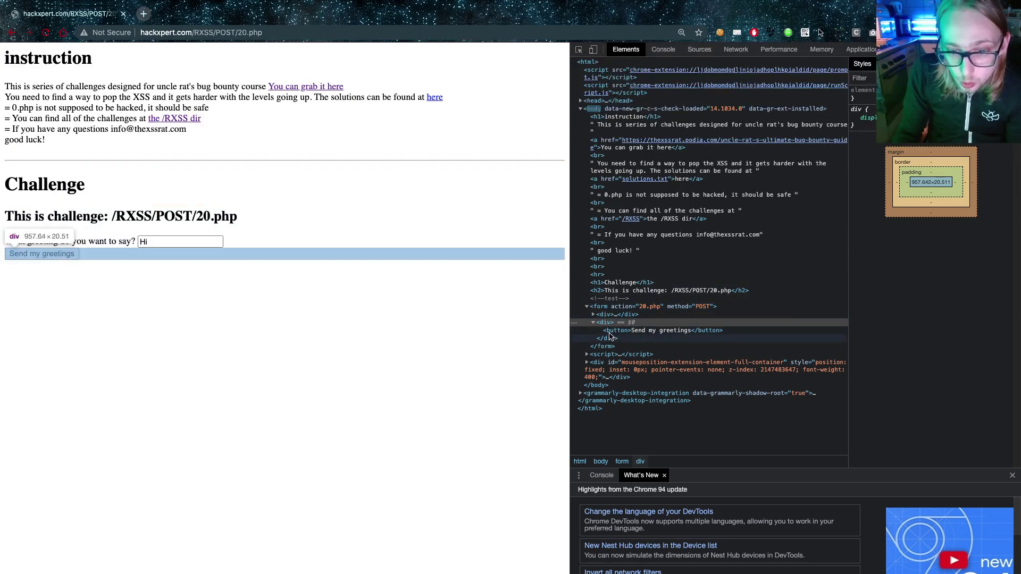
Change the hidden input's value from test to --><img src=x onerror=alert(1).
left_click(593, 316)
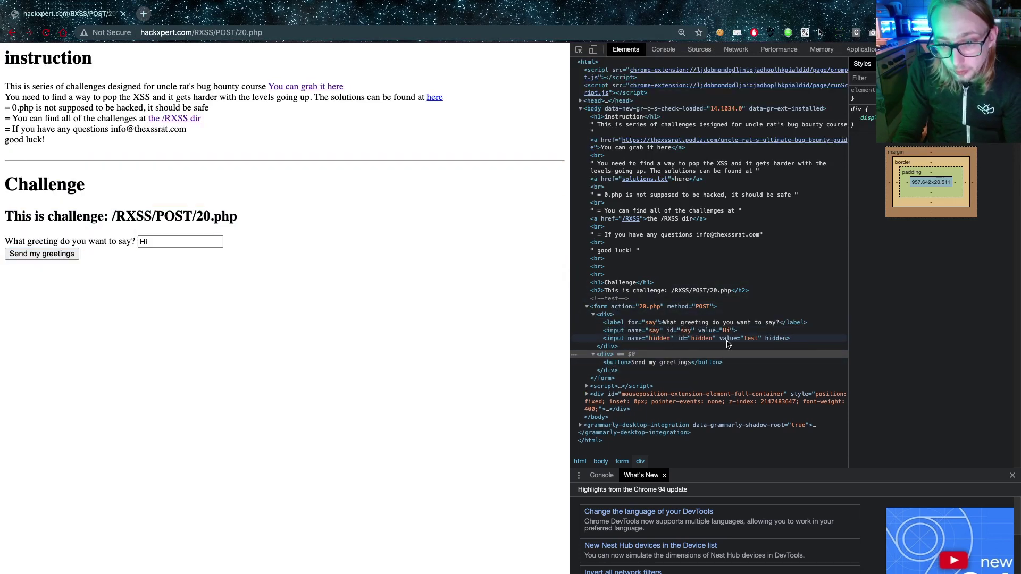
left_click(750, 341)
key("ctrl+v")
key("Return")
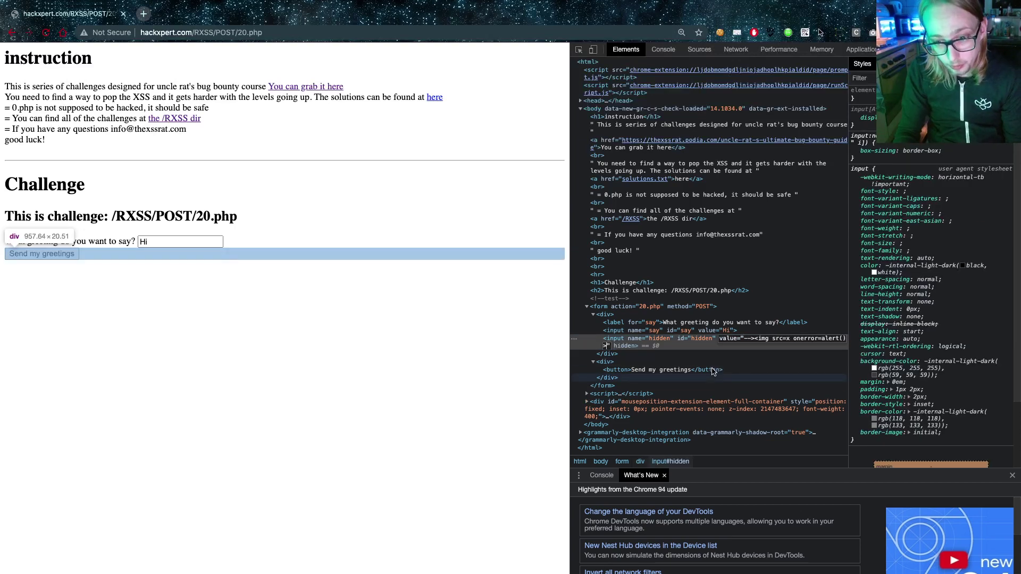
Send the greeting with the tampered hidden value and dismiss the hackxpert.com alert.
left_click(57, 254)
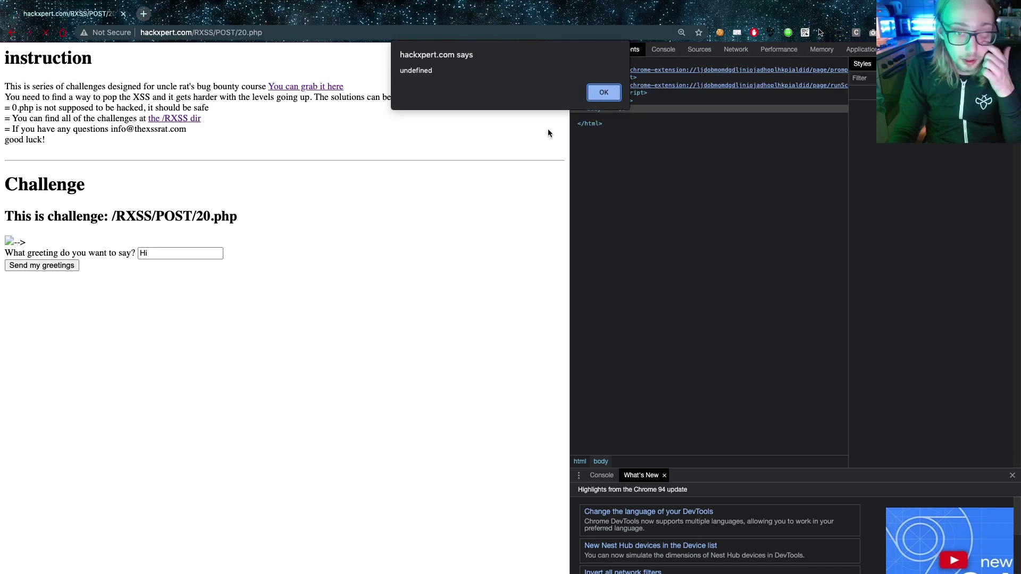
left_click(605, 90)
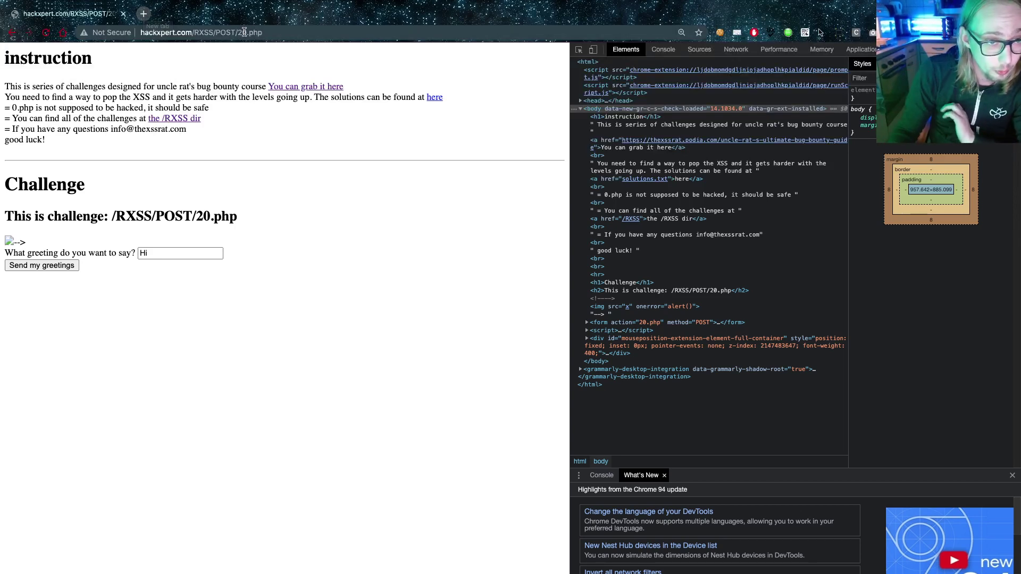
Search 'csrf poc generator' in a new tab, open security.love's generator and keep POST.
left_click(142, 15)
type("csrf")
key("Down")
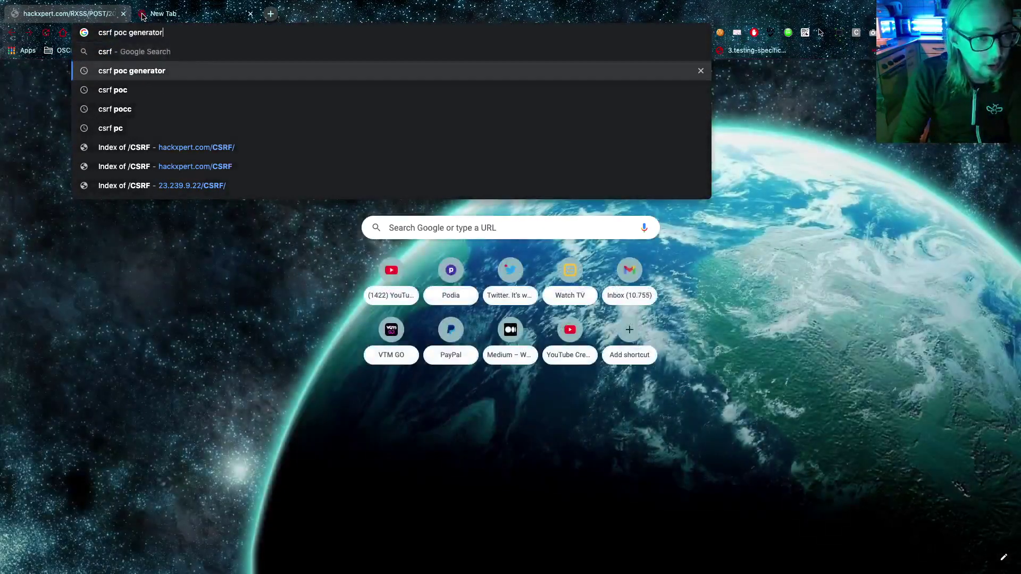
key("Return")
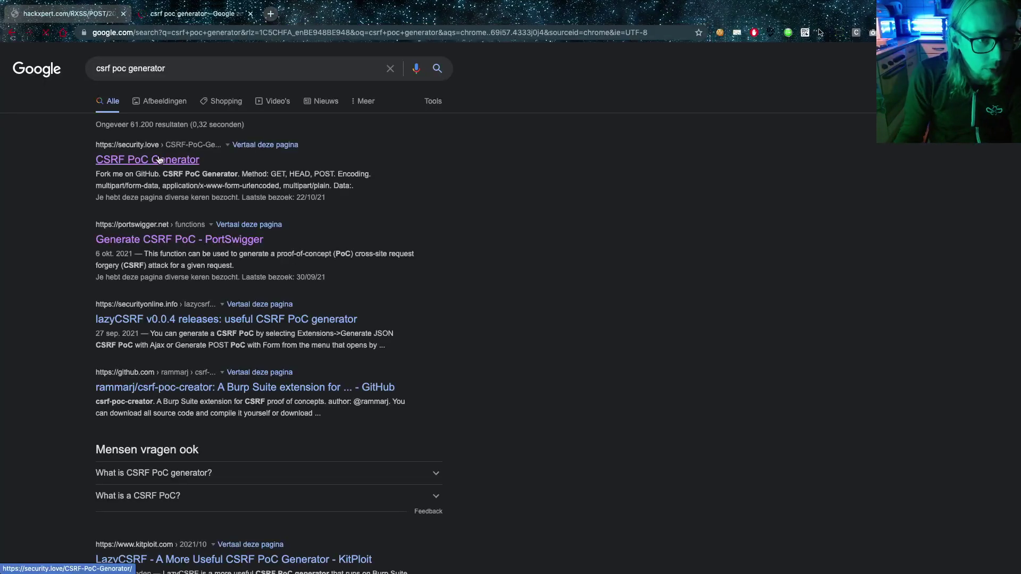
left_click(158, 161)
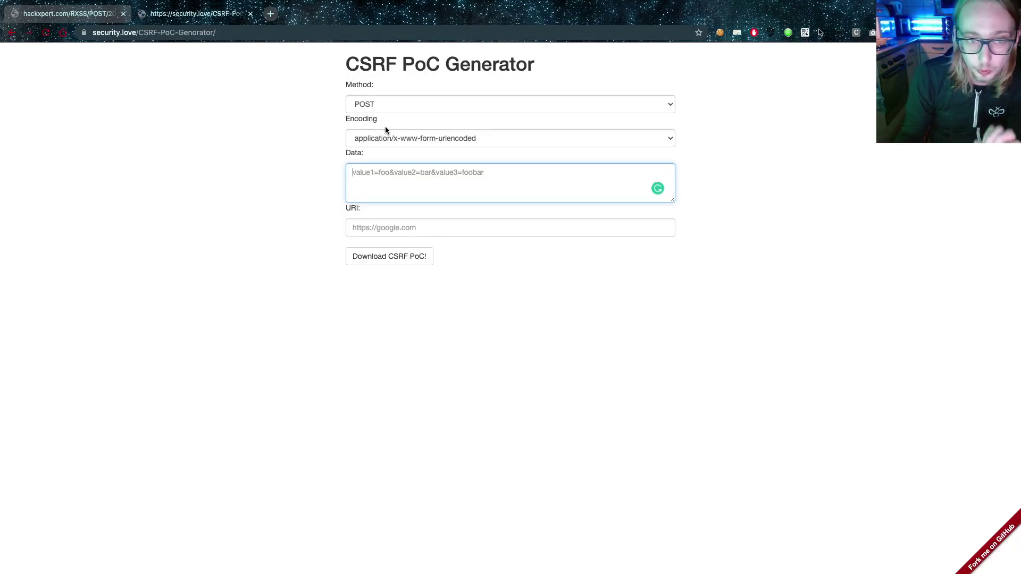
left_click(392, 95)
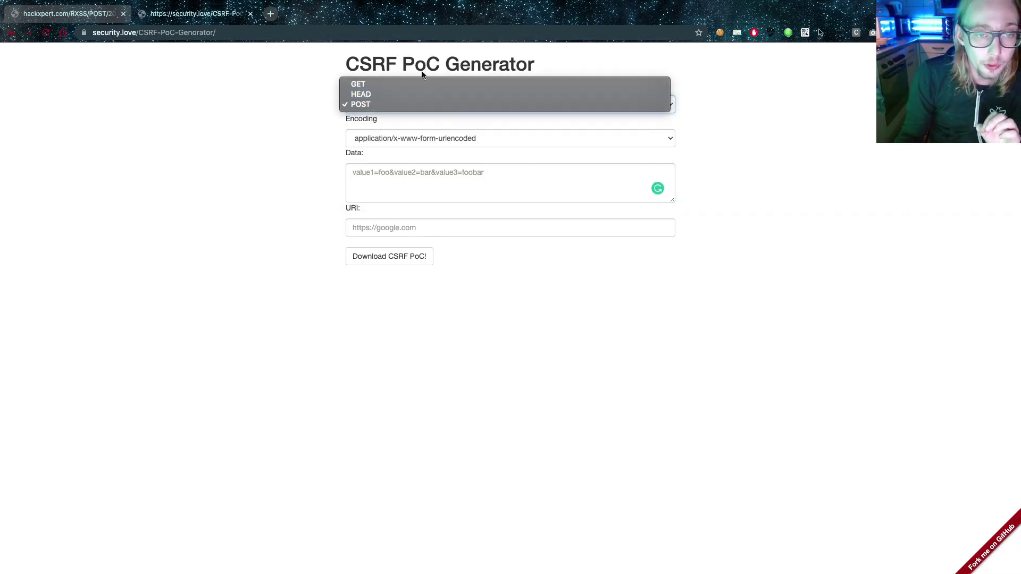
left_click(385, 105)
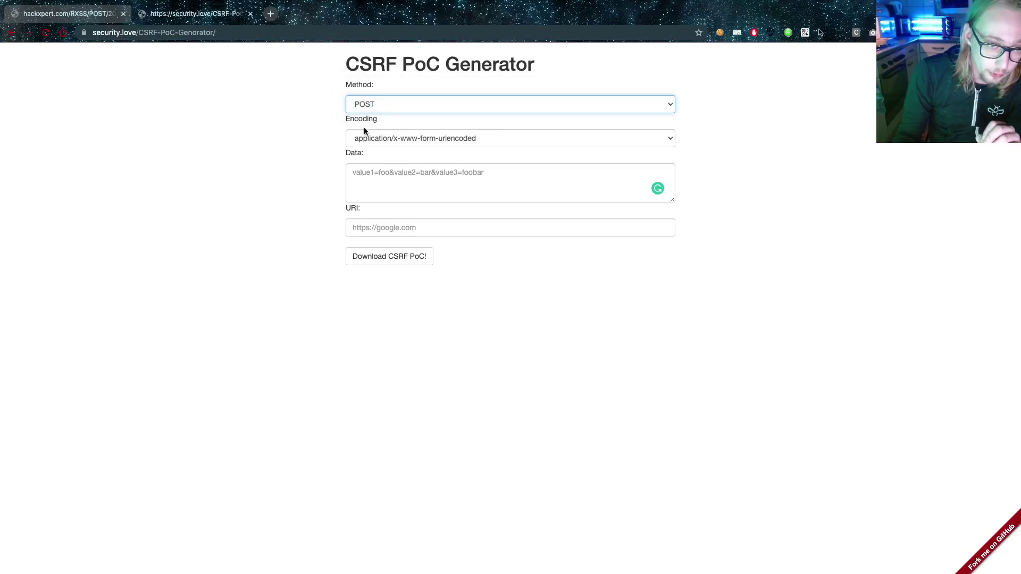
Show the 20.php POST request's headers, URL-encoded Content-Type and form data in the Network panel.
left_click(104, 21)
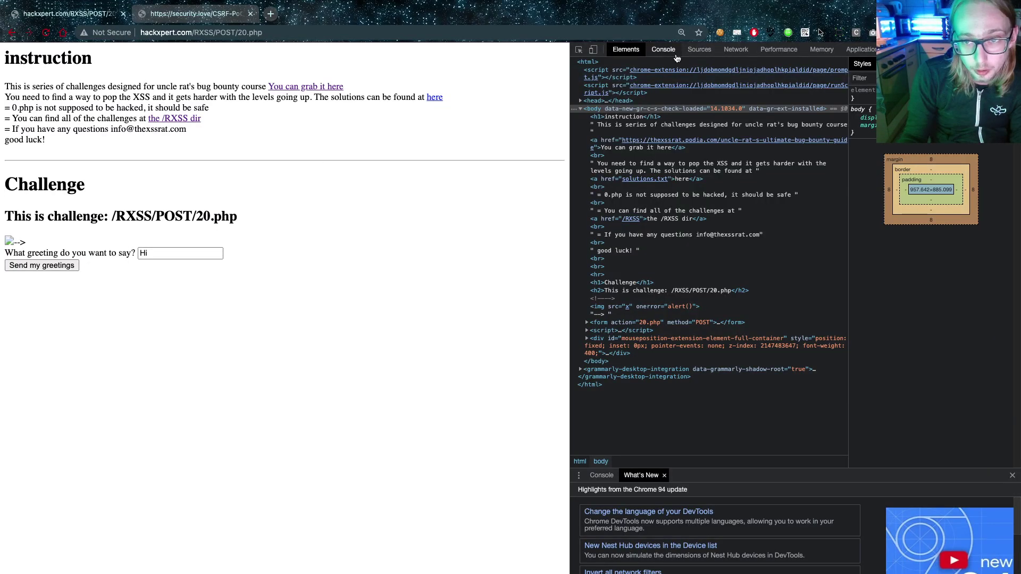
left_click(730, 50)
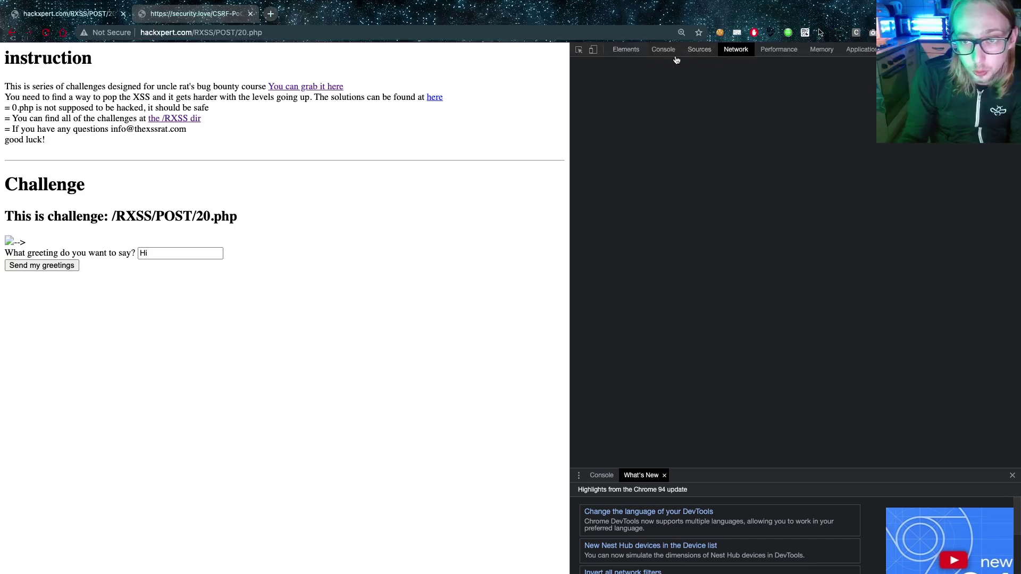
left_click(618, 162)
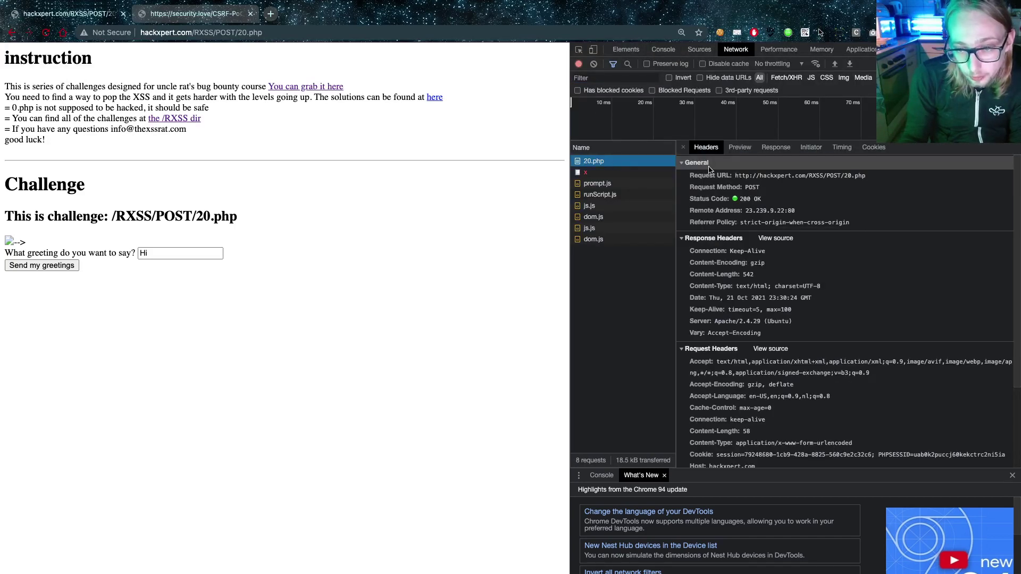
scroll(801, 332, "down", 1)
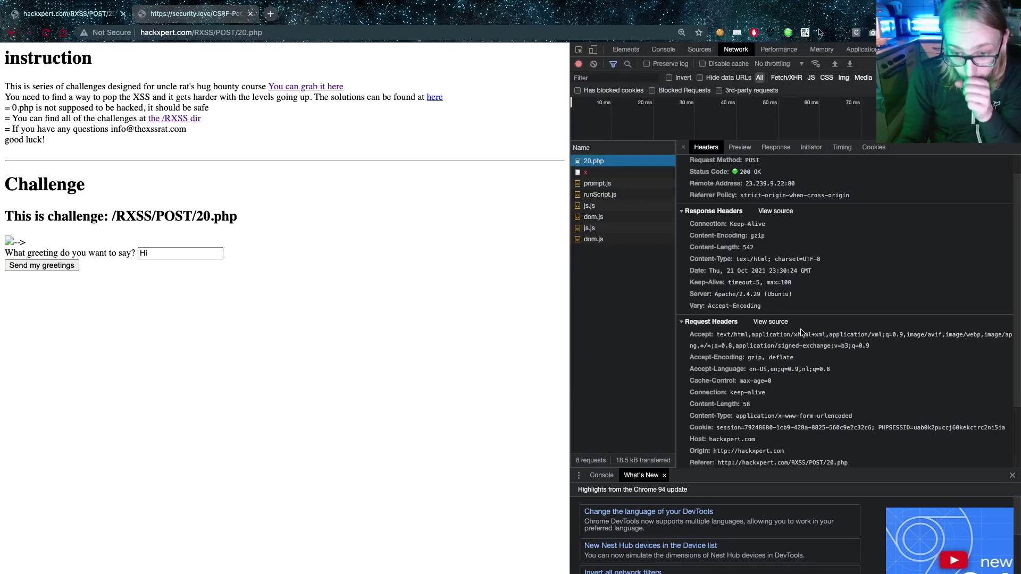
scroll(801, 332, "down", 1)
scroll(778, 365, "down", 2)
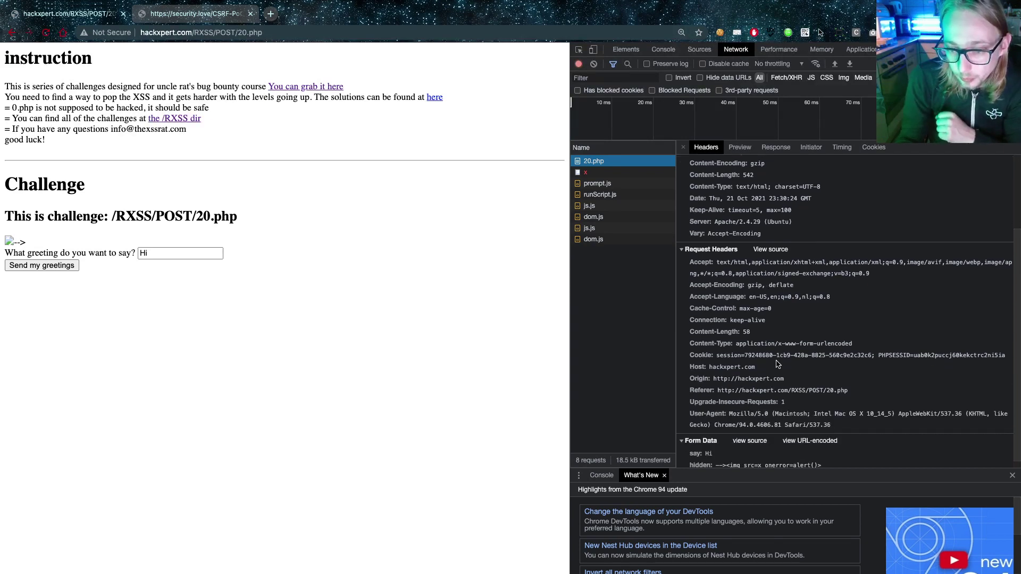
left_click(740, 345)
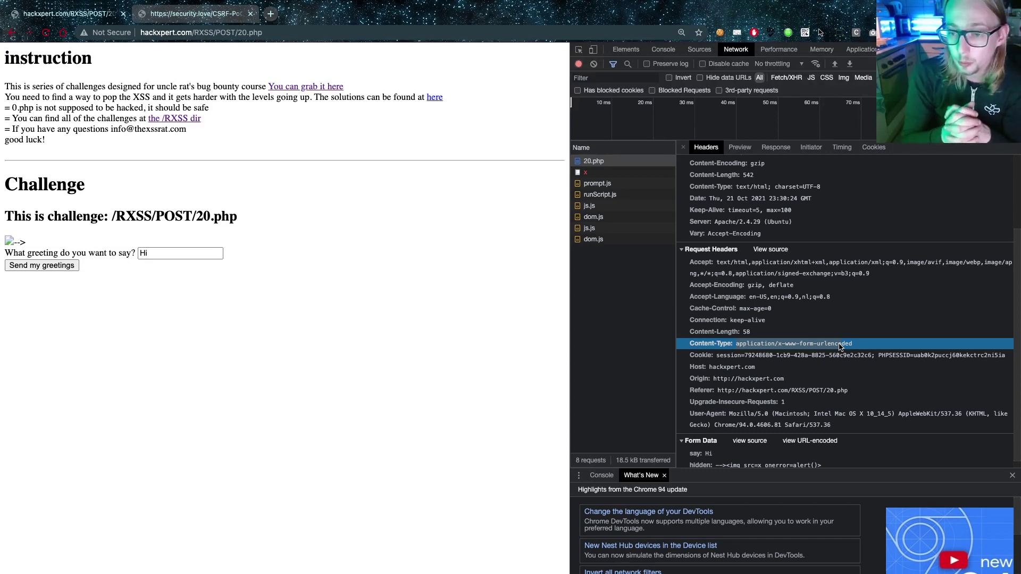
scroll(728, 174, "down", 1)
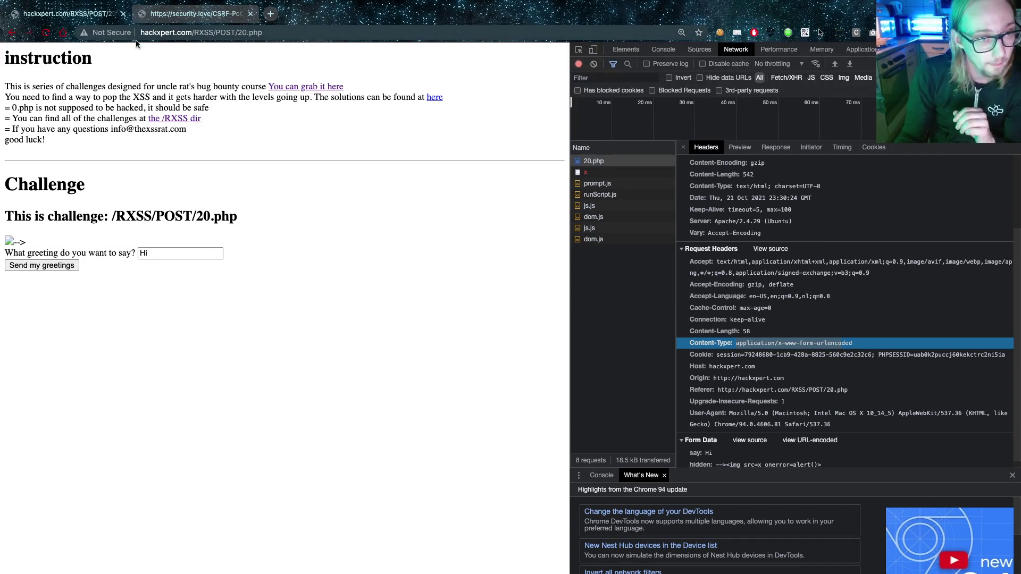
Keep urlencoded encoding and enter say=Hi& in the Data field.
left_click(192, 13)
left_click(386, 144)
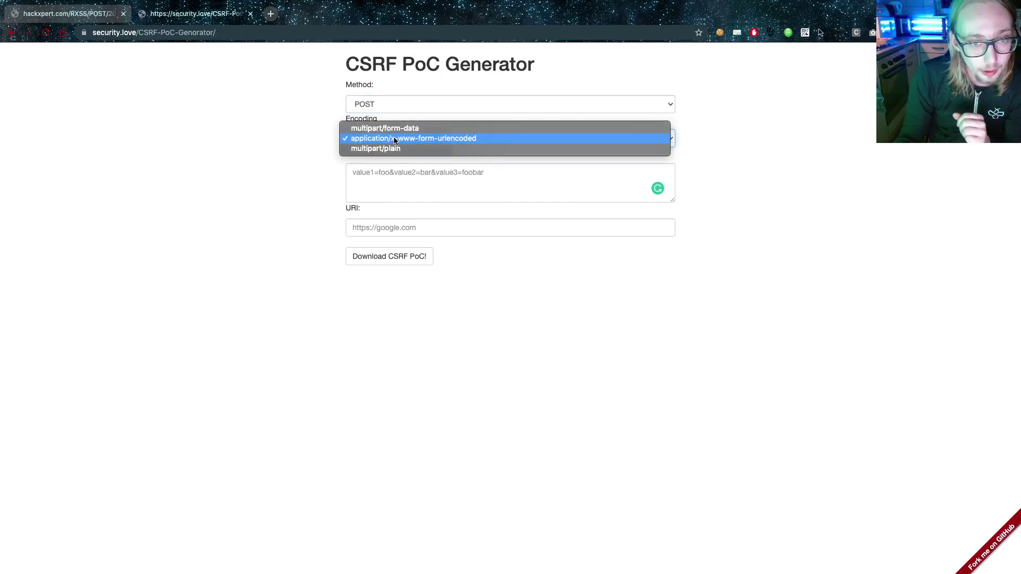
left_click(412, 174)
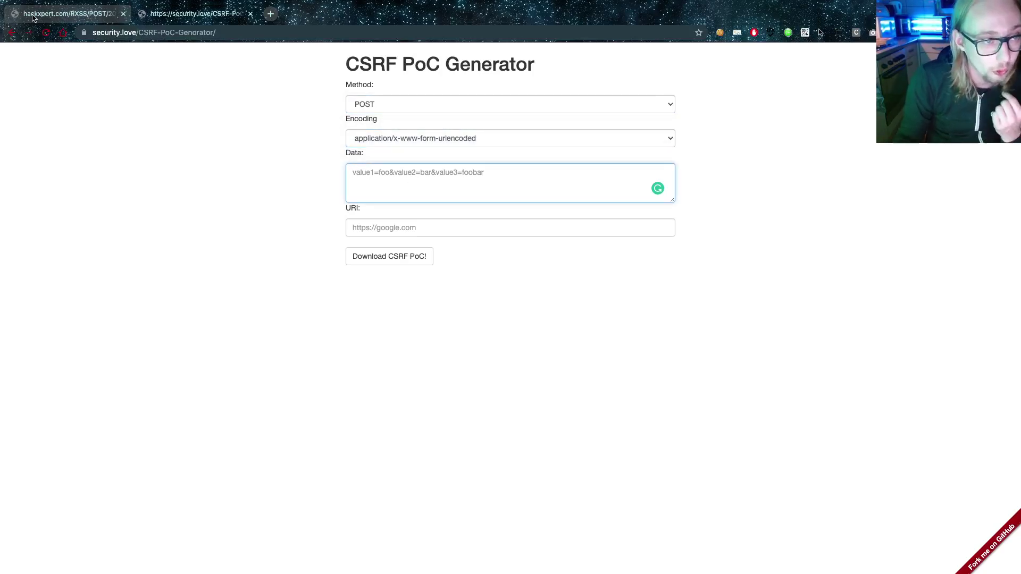
left_click(64, 13)
scroll(792, 392, "down", 1)
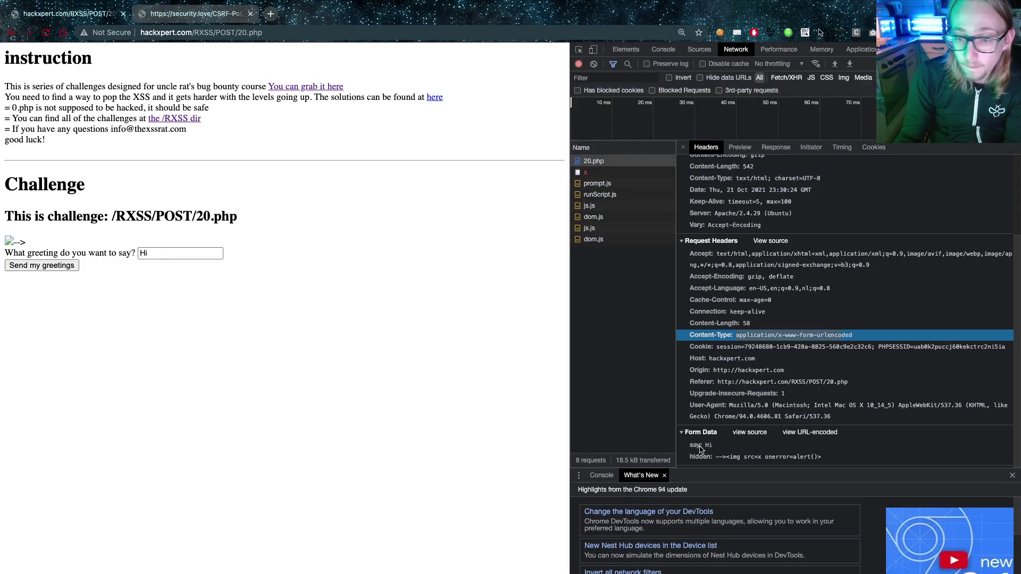
left_click(196, 38)
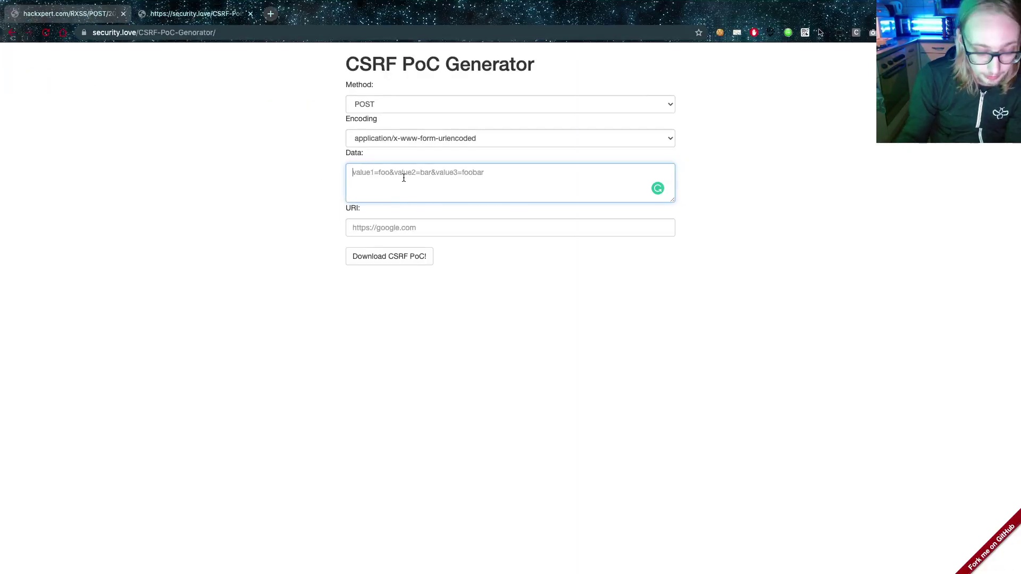
type("say=Hi")
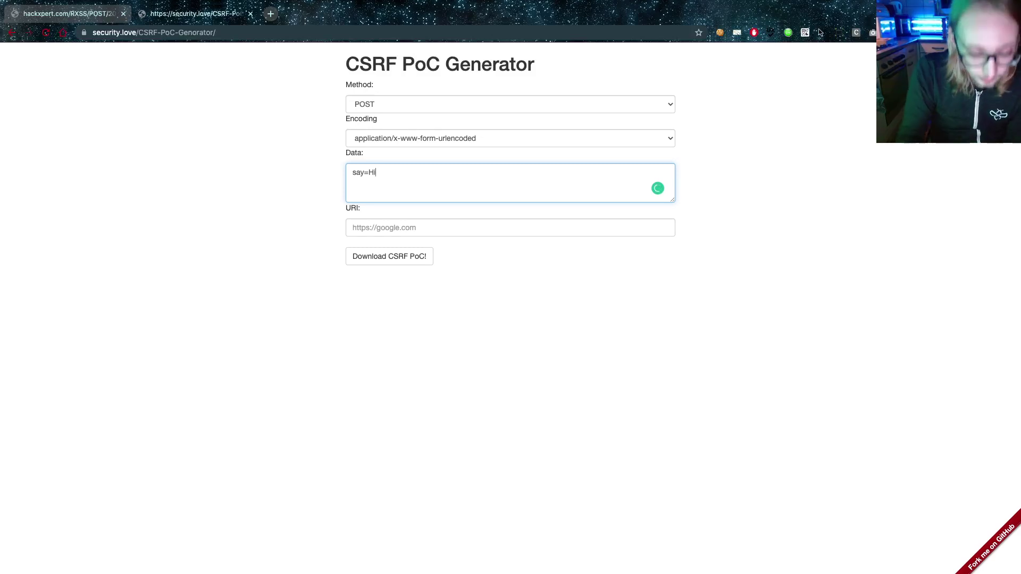
type("&")
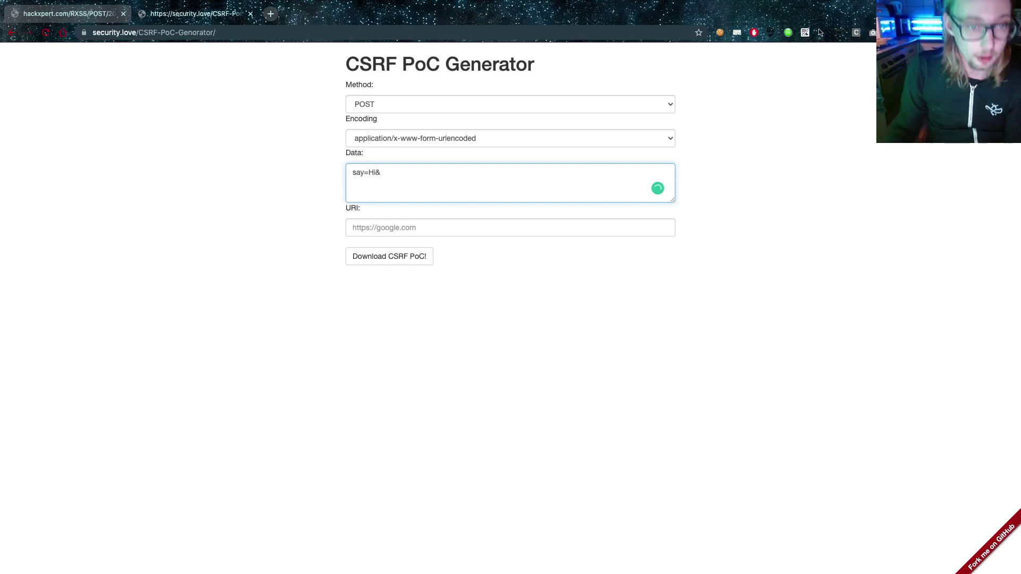
Copy the captured hidden field and append it to Data as hidden=<payload>.
left_click(35, 17)
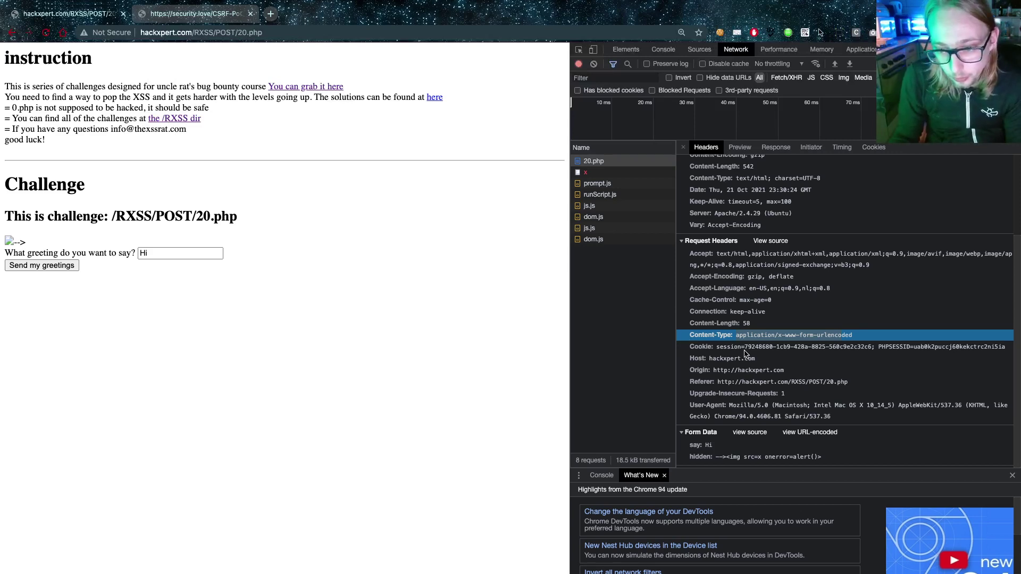
left_click(791, 458)
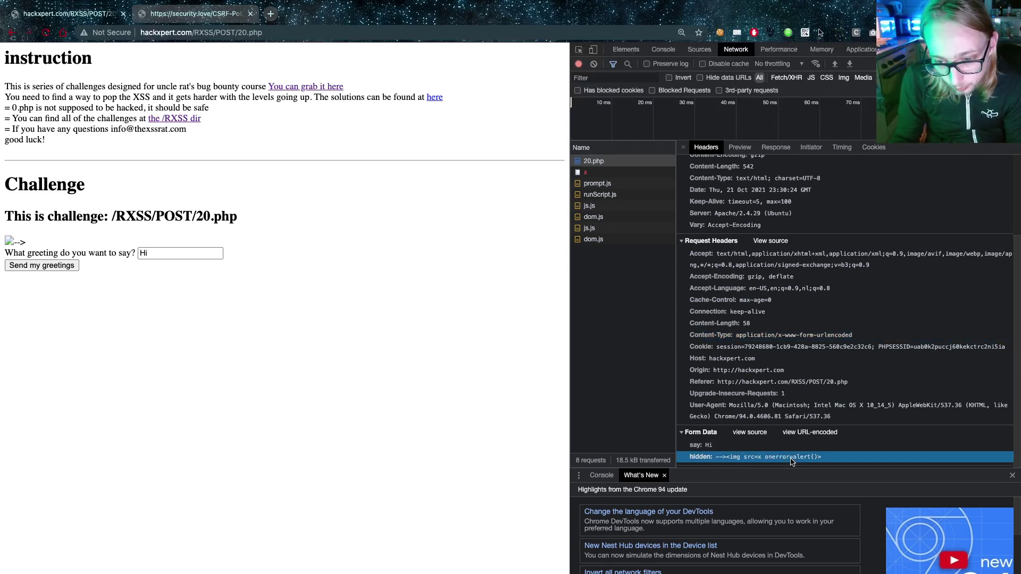
left_click(209, 15)
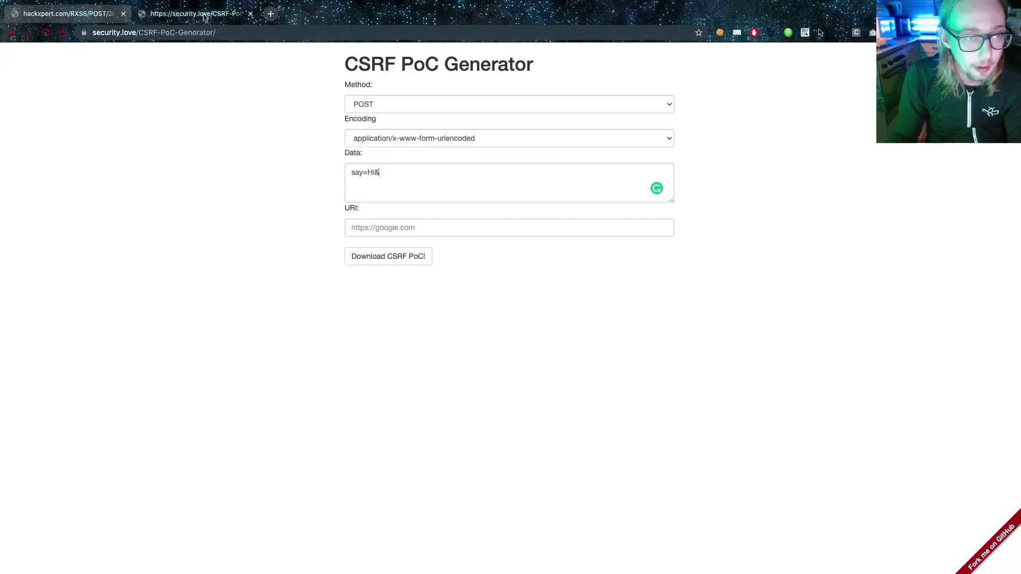
left_click(399, 180)
type("hidden: --><img src=x onerror=alert()>")
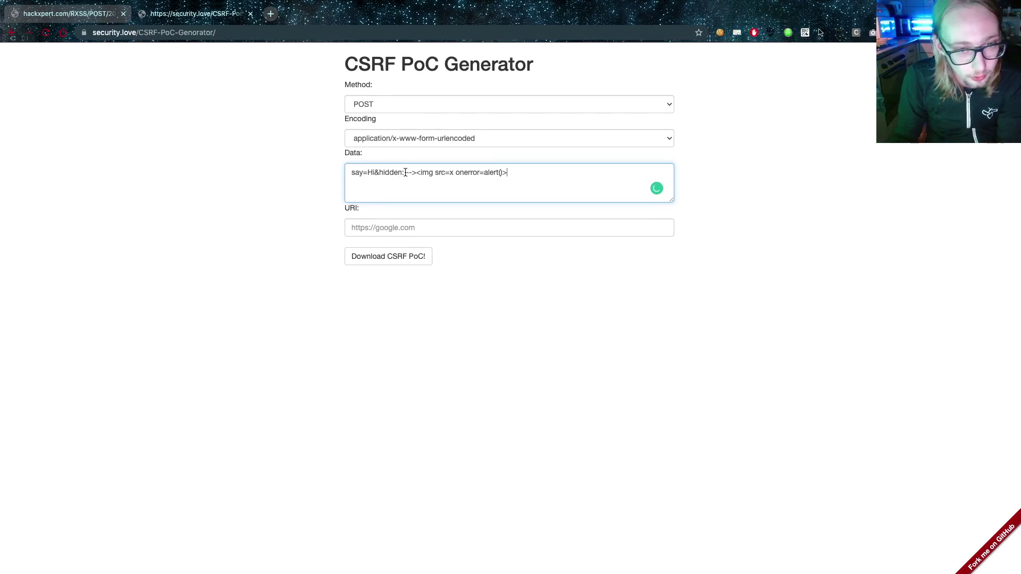
key("BackSpace")
key("BackSpace")
type("=")
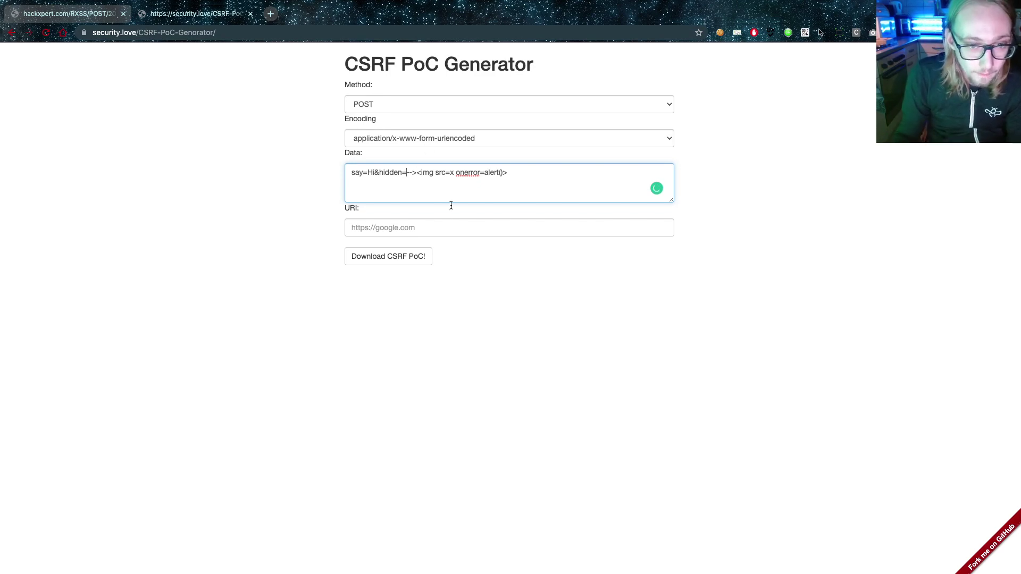
left_click(431, 226)
left_click(68, 14)
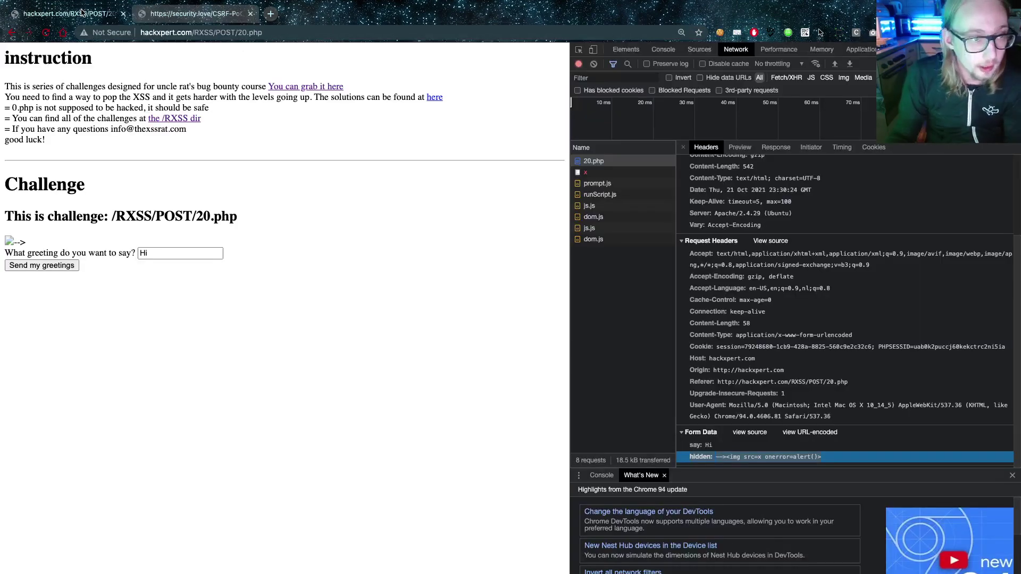
left_click(211, 32)
key("super+c")
key("ctrl+Tab")
key("super+v")
left_click(395, 257)
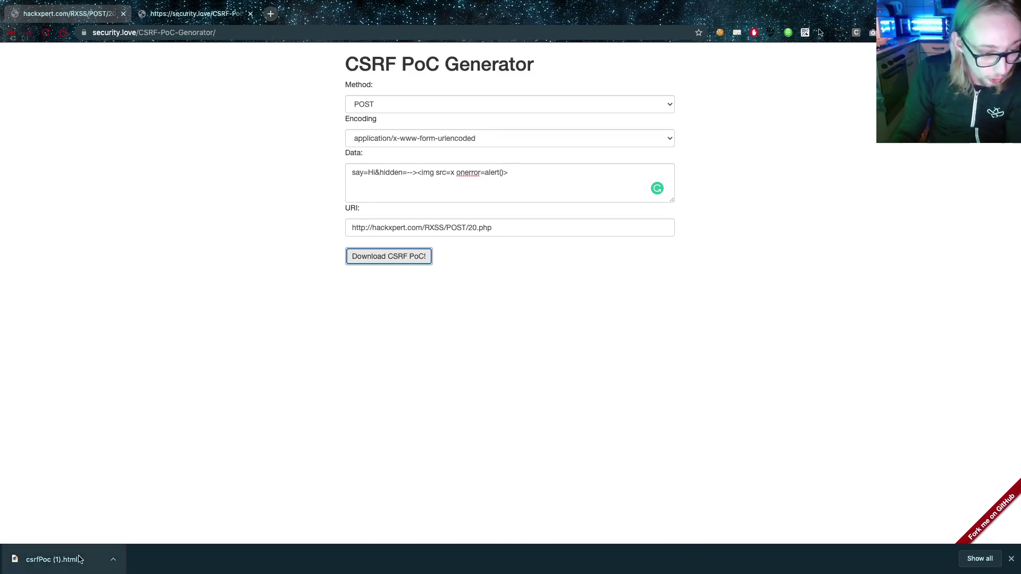
left_click(51, 558)
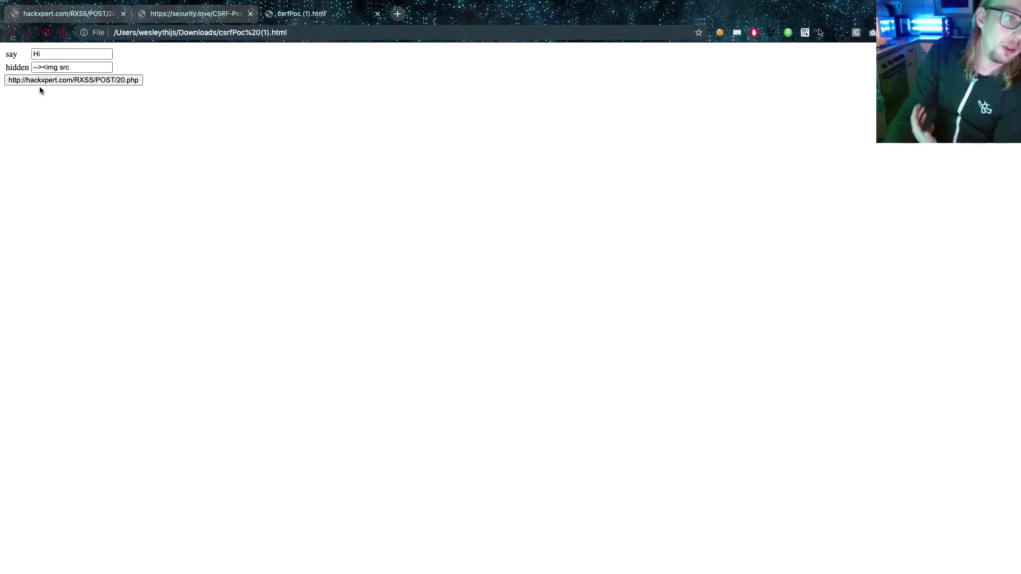
Submit the PoC to 20.php and inspect where the injected img landed in the markup.
left_click(55, 79)
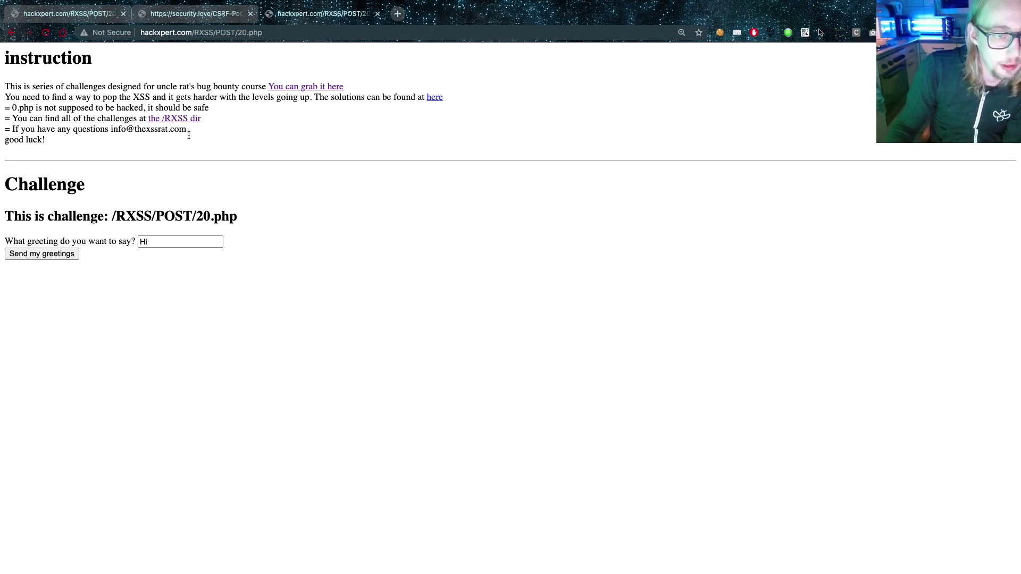
left_click(155, 241)
right_click(155, 241)
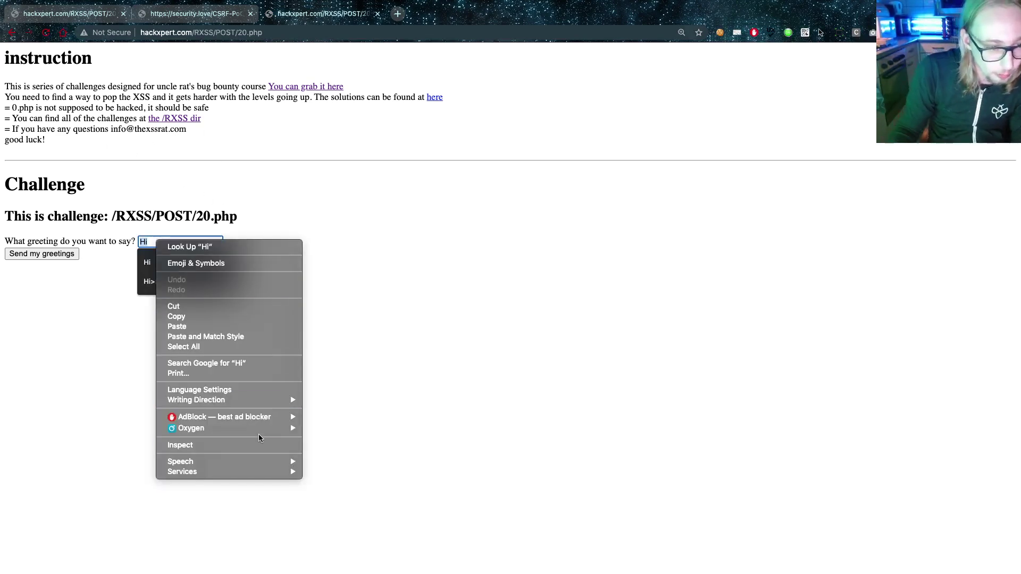
key("Escape")
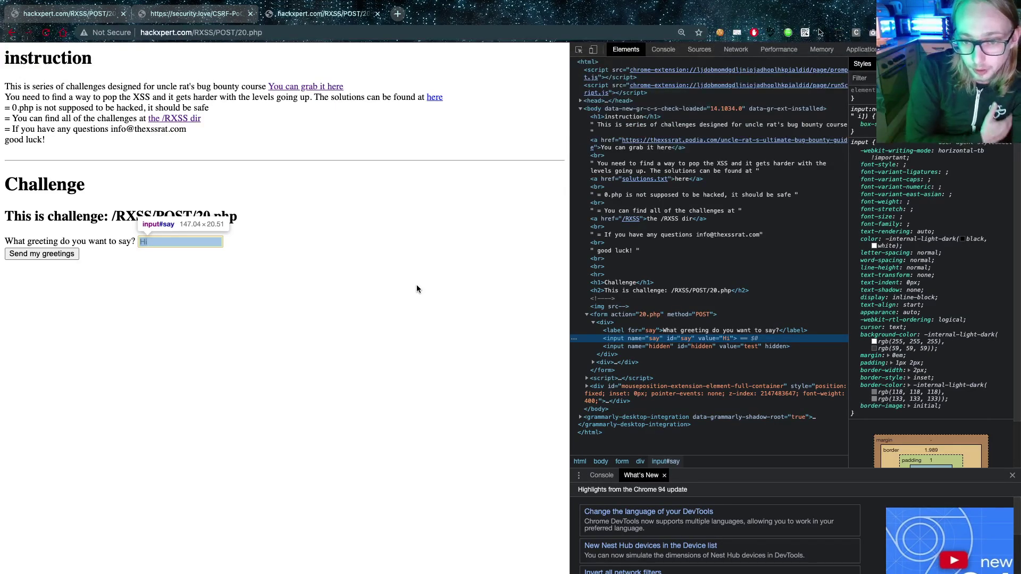
left_click(619, 307)
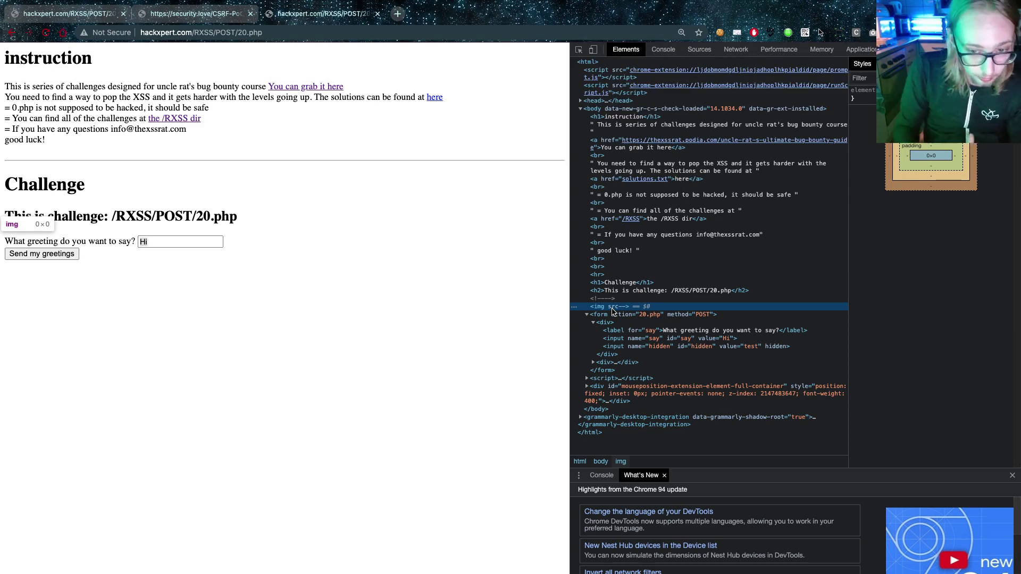
Replace the img payload with <script>alert()</script> and download the updated PoC.
left_click(219, 14)
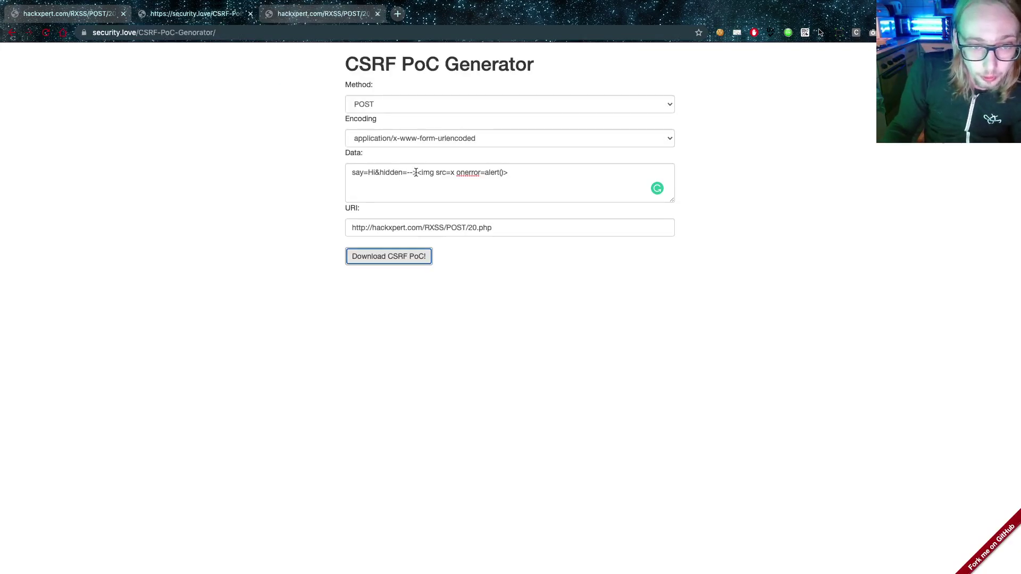
mouse_move(415, 172)
left_mouse_down()
mouse_move(535, 177)
mouse_move(486, 174)
left_mouse_up()
type("s")
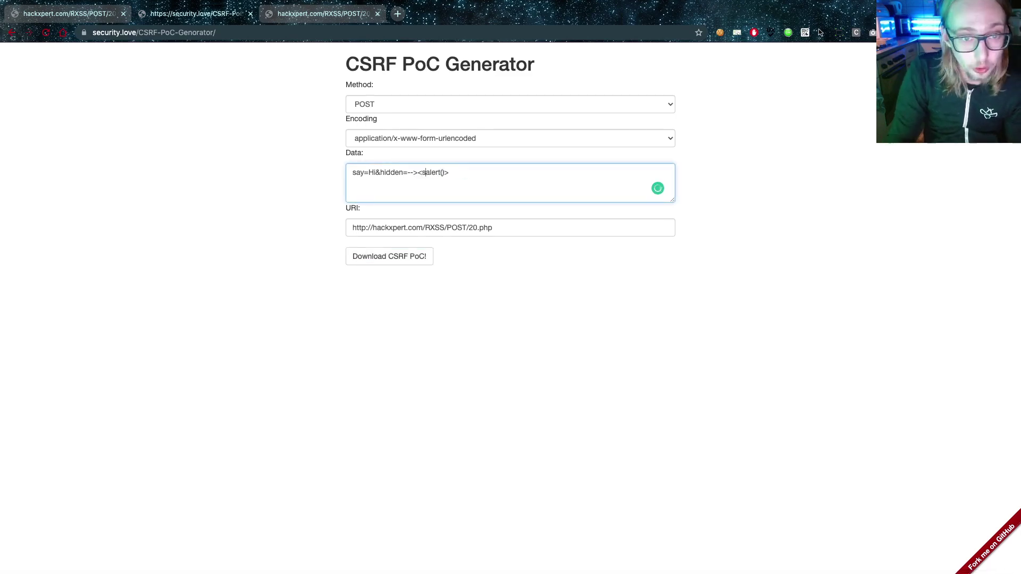
type("cript>")
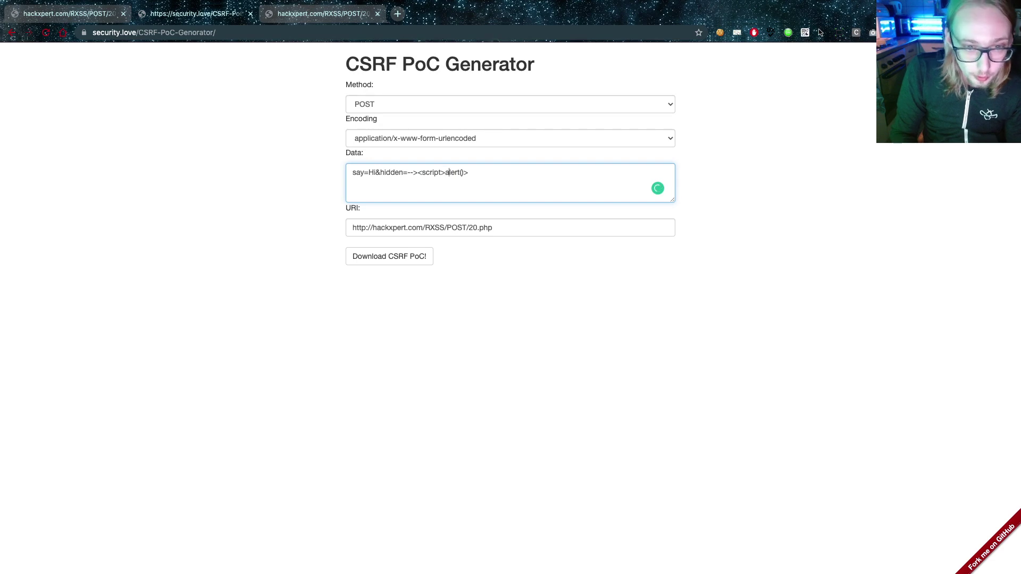
key("Right")
type("</scrip")
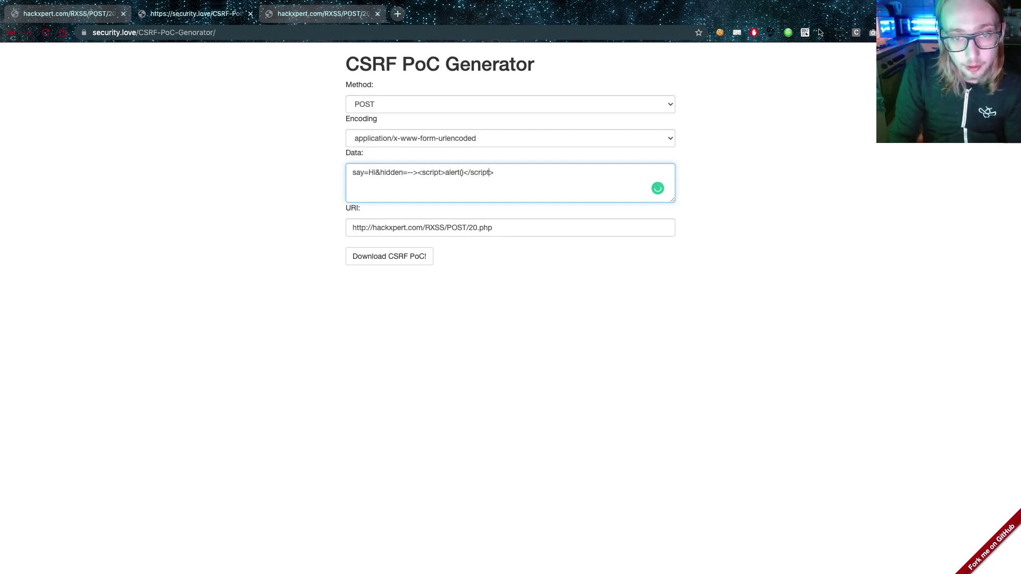
left_click(378, 257)
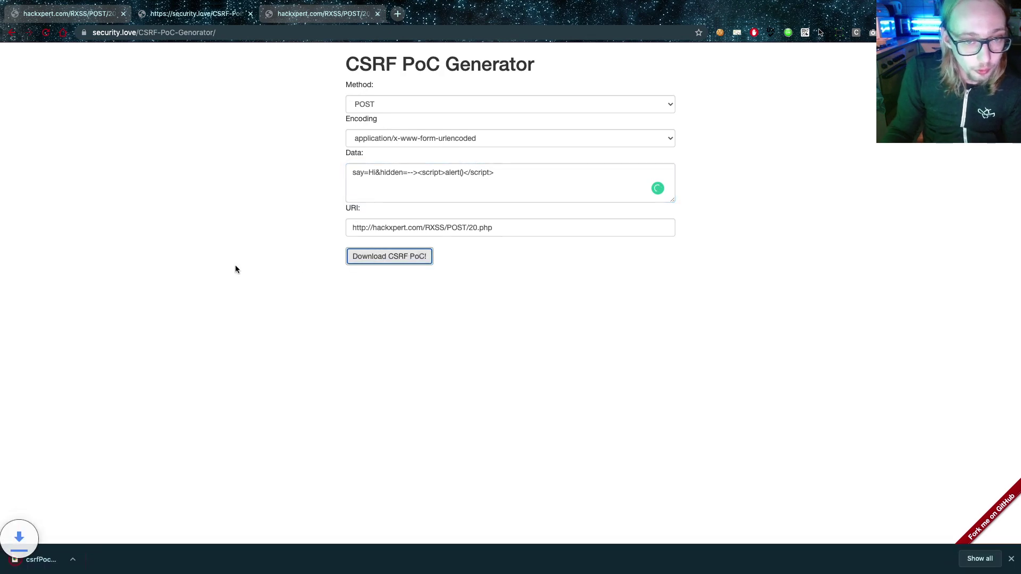
Open csrfPoc (2).html, submit it to 20.php, and dismiss the script alert.
left_click(69, 559)
left_click(107, 80)
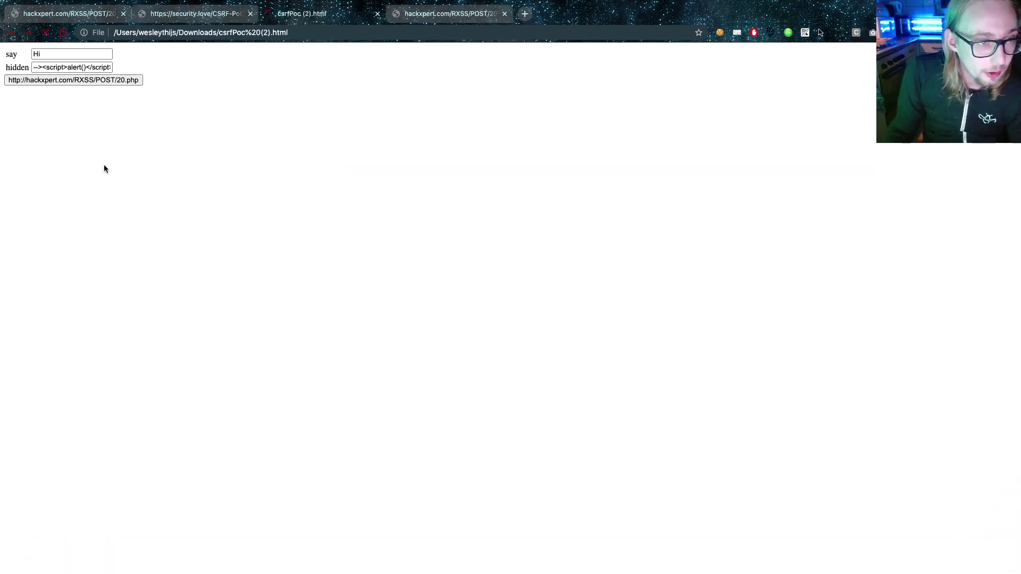
left_click(594, 97)
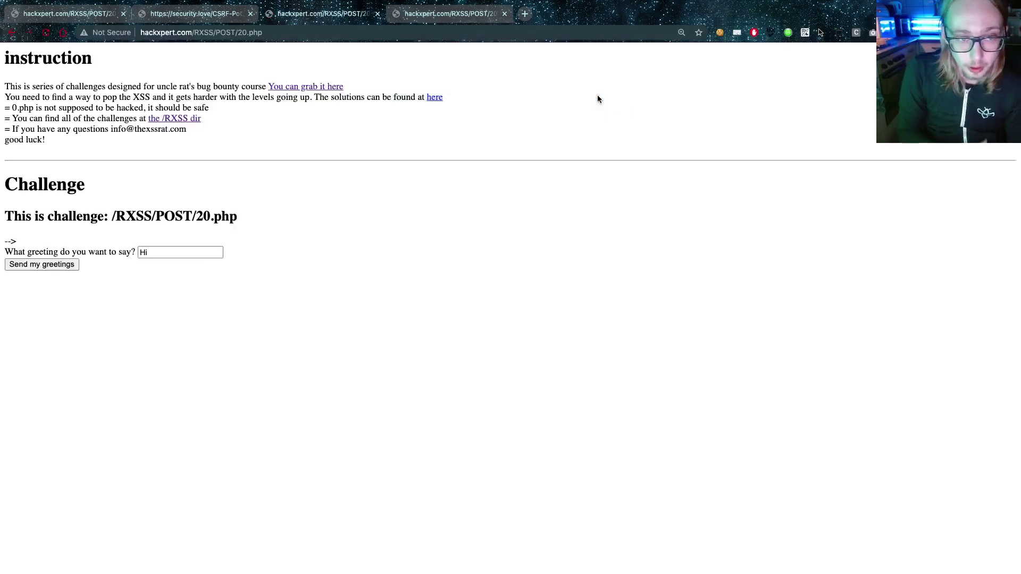